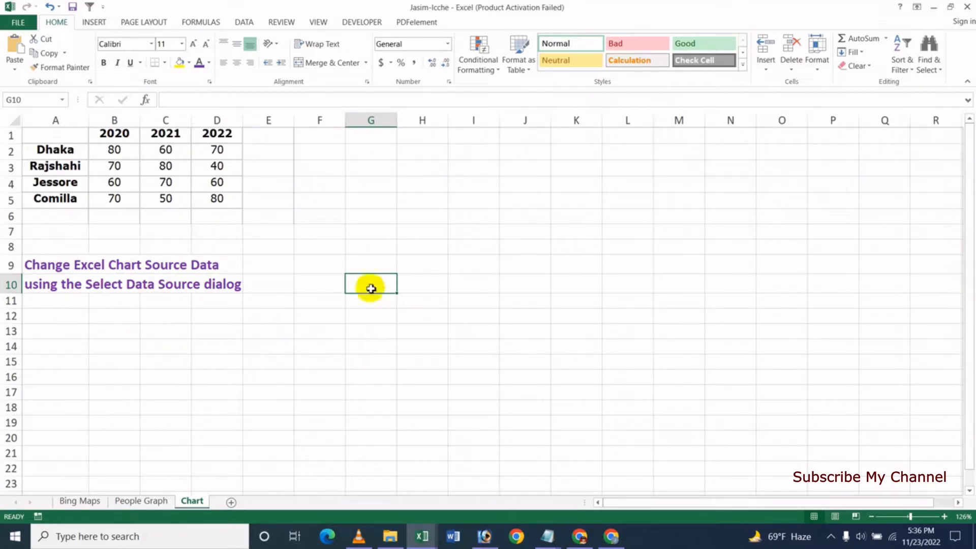
{"action": "left_click", "coordinate": [358, 259]}
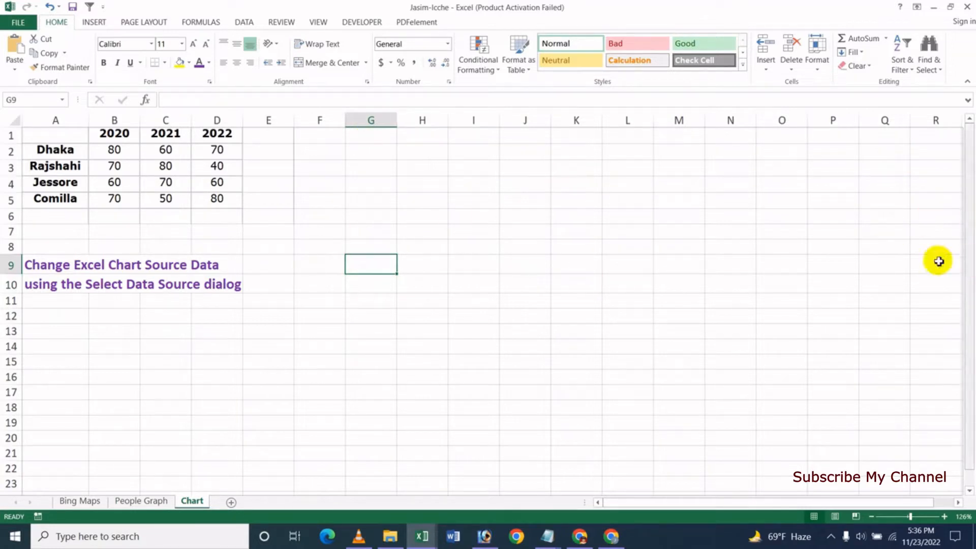
{"action": "left_click", "coordinate": [315, 218]}
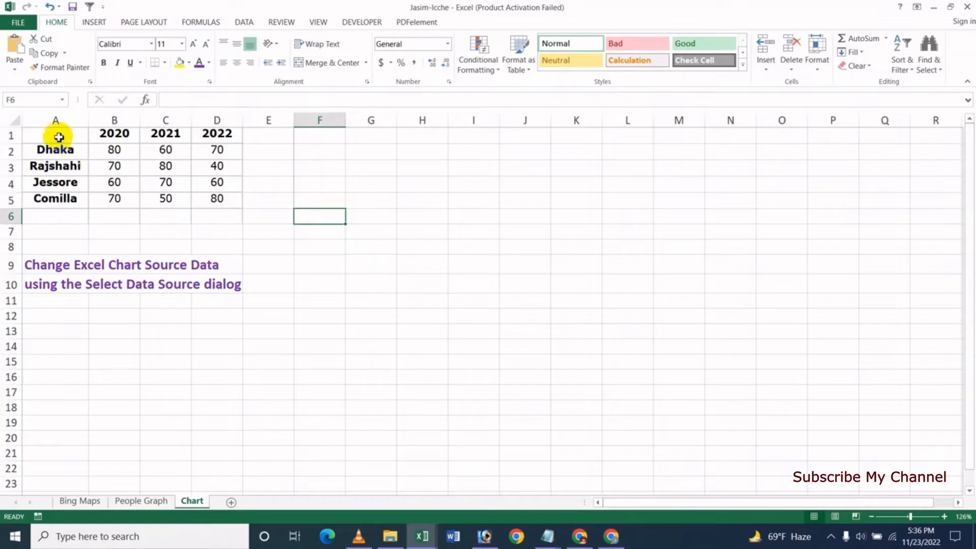
Insert the recommended Clustered Column chart for the city data in A1:D5 and move it slightly farther from the table
{"action": "left_click_drag", "start_coordinate": [59, 137], "coordinate": [205, 203]}
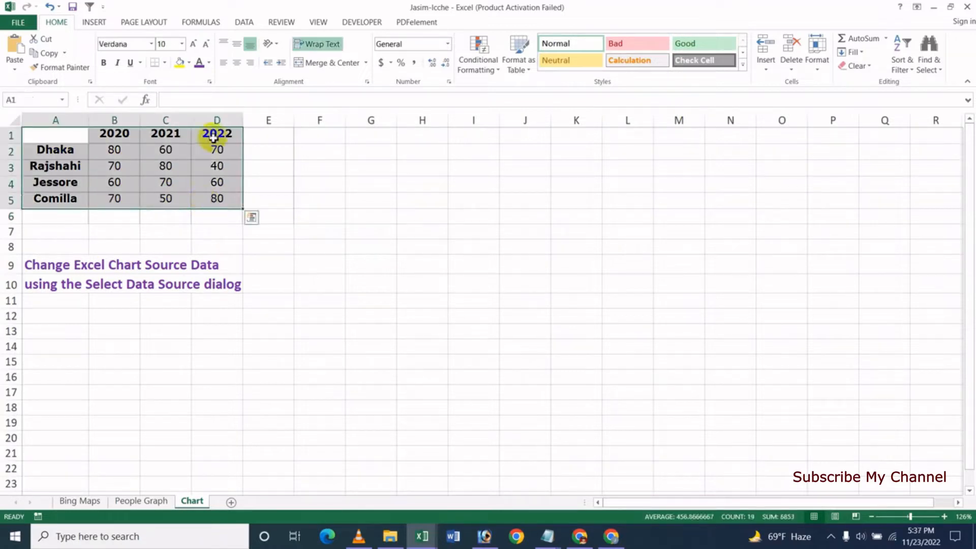
{"action": "left_click", "coordinate": [93, 24]}
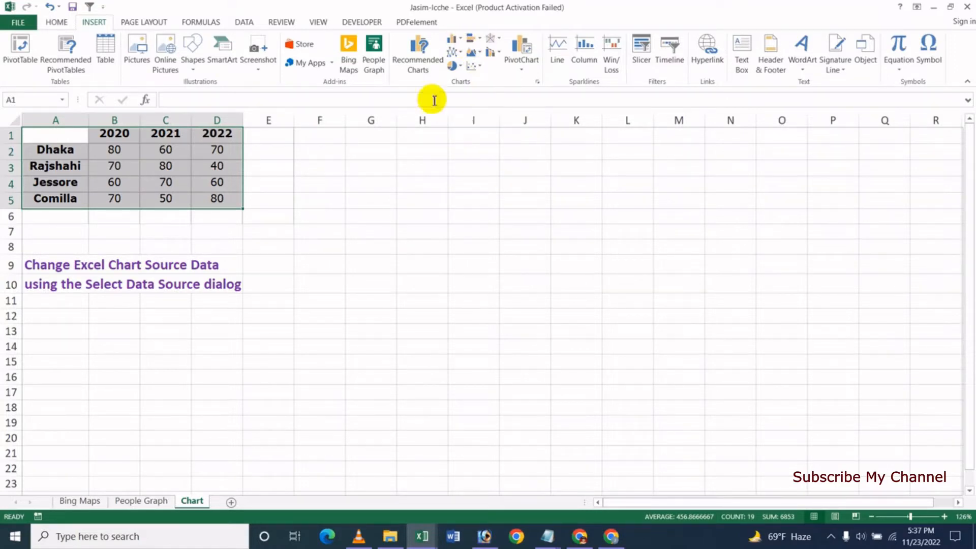
{"action": "left_click", "coordinate": [418, 64]}
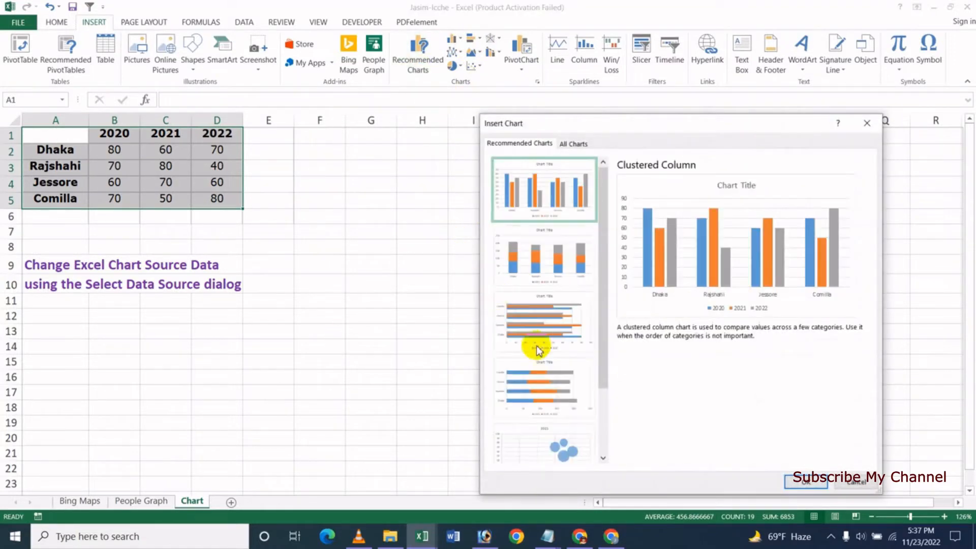
{"action": "left_click", "coordinate": [538, 270]}
{"action": "left_click", "coordinate": [538, 323]}
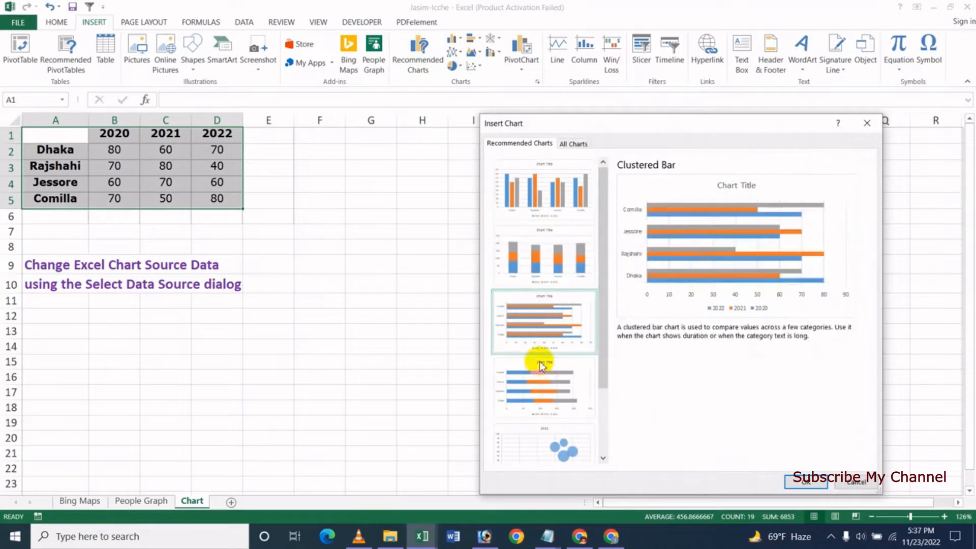
{"action": "left_click", "coordinate": [535, 376]}
{"action": "left_click", "coordinate": [537, 208]}
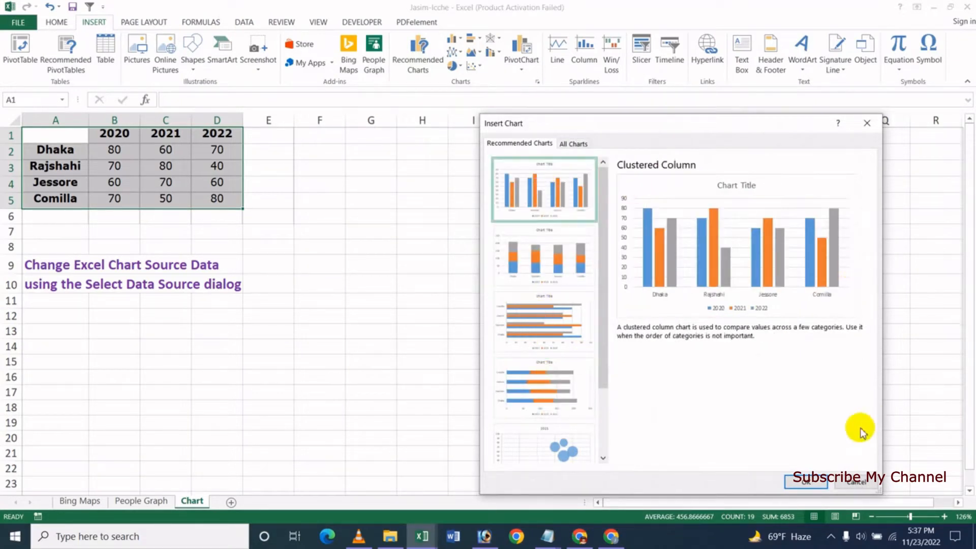
{"action": "left_click", "coordinate": [806, 482]}
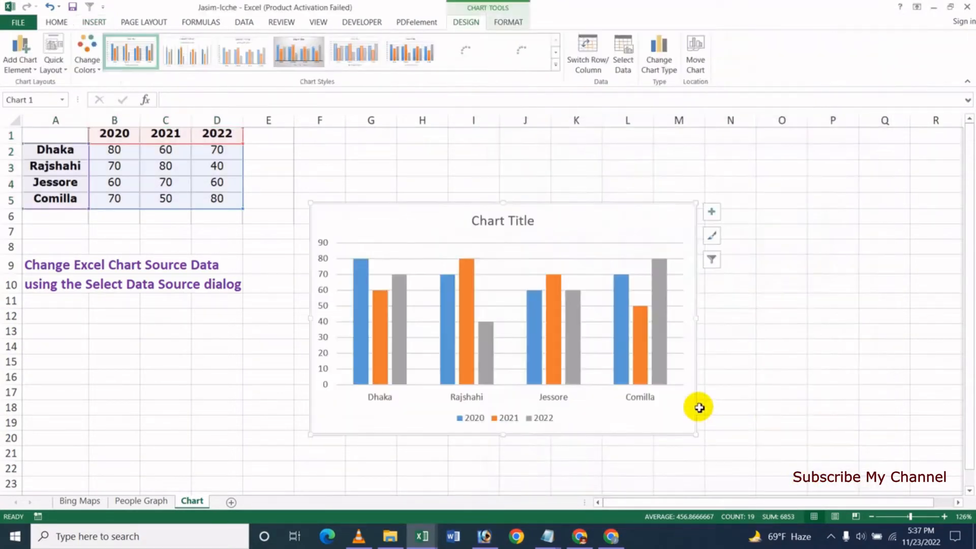
{"action": "left_click_drag", "start_coordinate": [582, 231], "coordinate": [642, 228]}
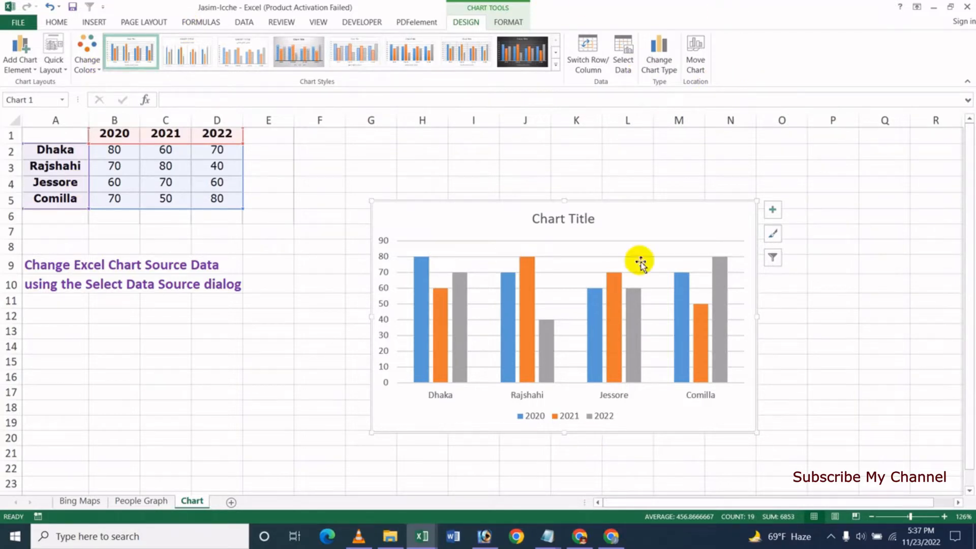
Switch to Chrome to view the JK Update Technology channel's video list, and return to the Excel workbook
{"action": "left_click", "coordinate": [611, 538]}
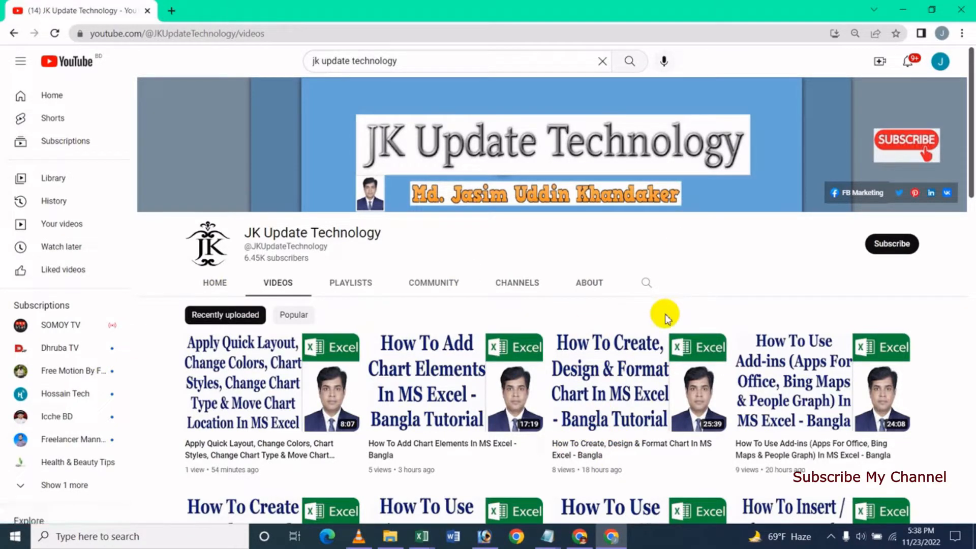
{"action": "left_click", "coordinate": [432, 542]}
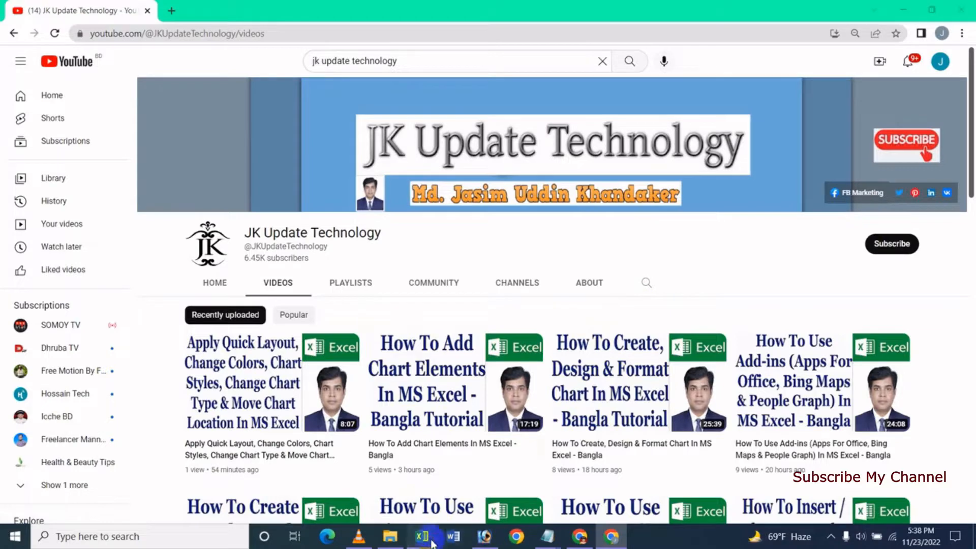
{"action": "left_click", "coordinate": [467, 492]}
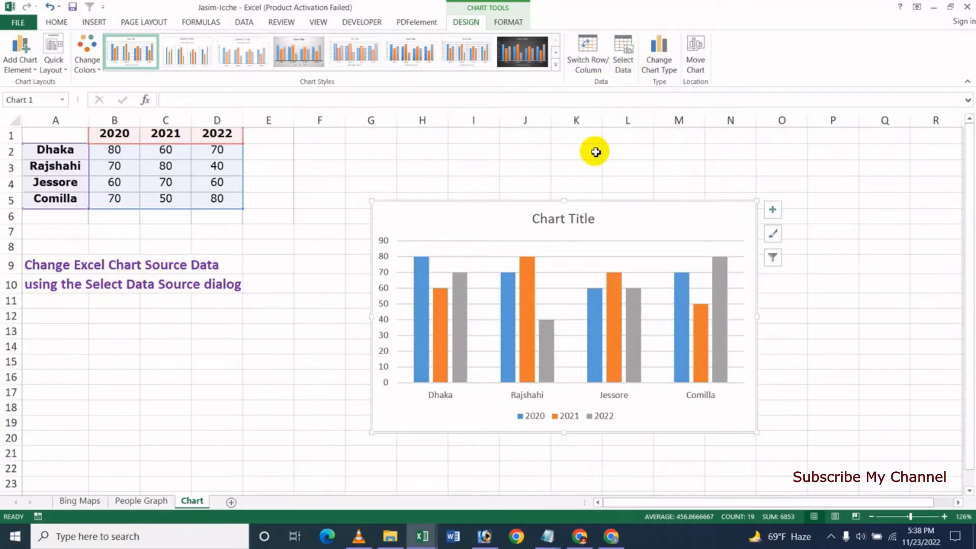
Examine the chart's data range, legend series and category labels in the Select Data Source dialog, and close it without changes
{"action": "left_click", "coordinate": [625, 68]}
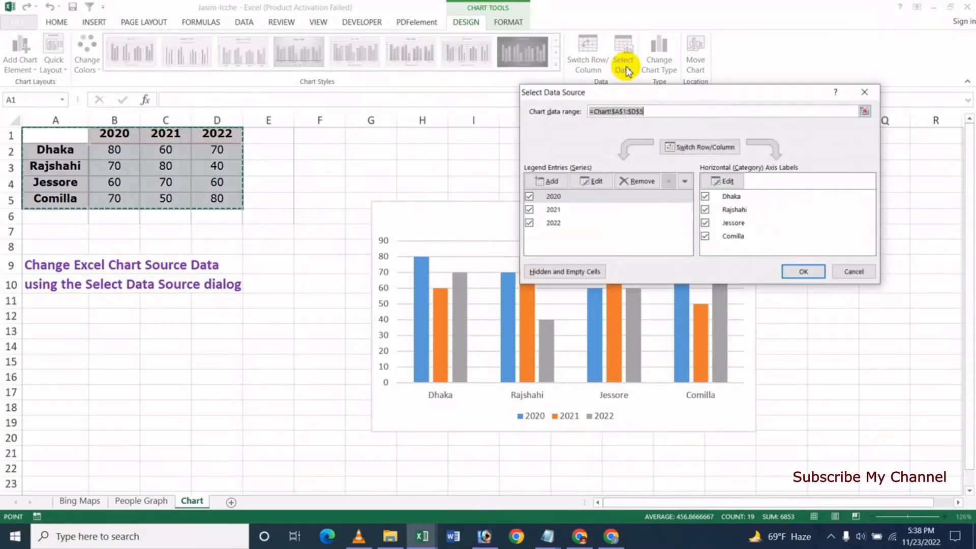
{"action": "left_click_drag", "start_coordinate": [702, 93], "coordinate": [619, 207]}
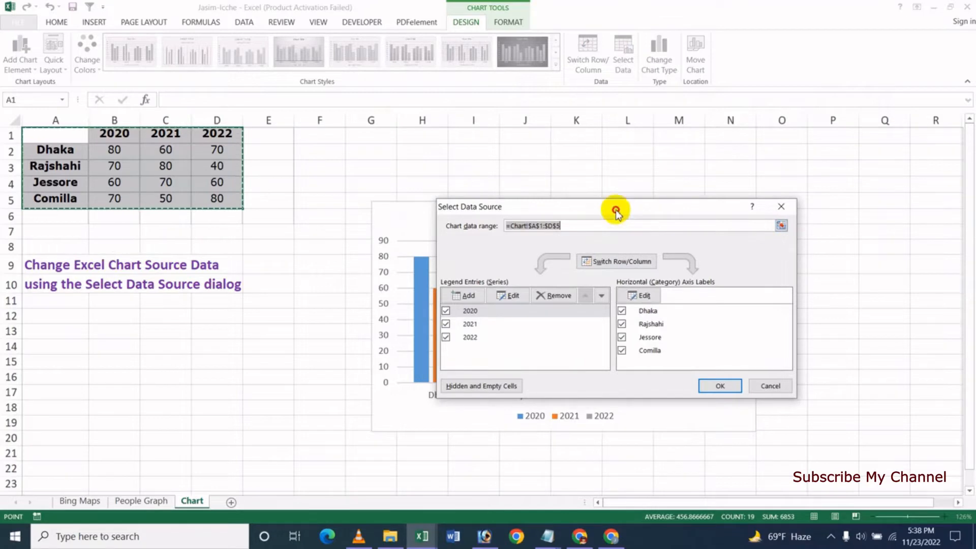
{"action": "left_click_drag", "start_coordinate": [616, 209], "coordinate": [708, 162]}
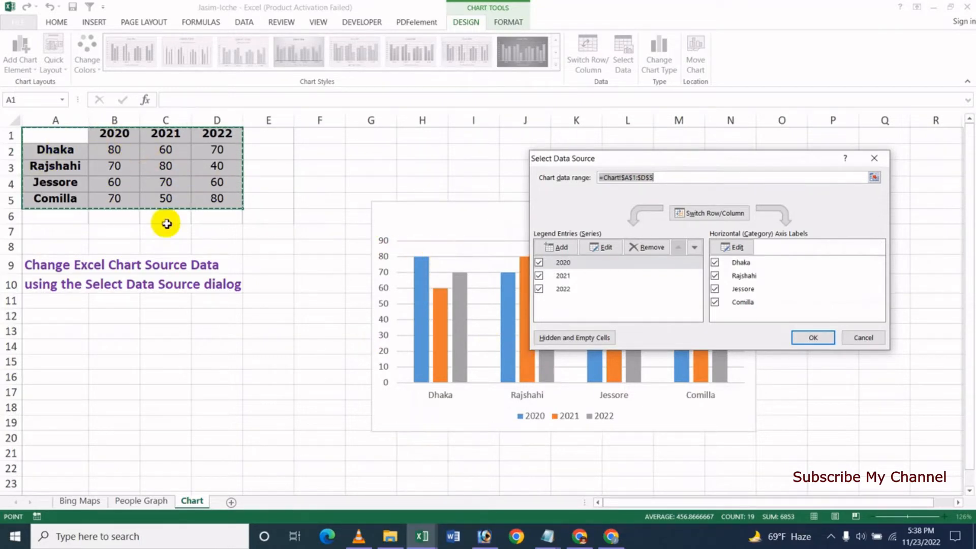
{"action": "left_click_drag", "start_coordinate": [643, 163], "coordinate": [570, 181]}
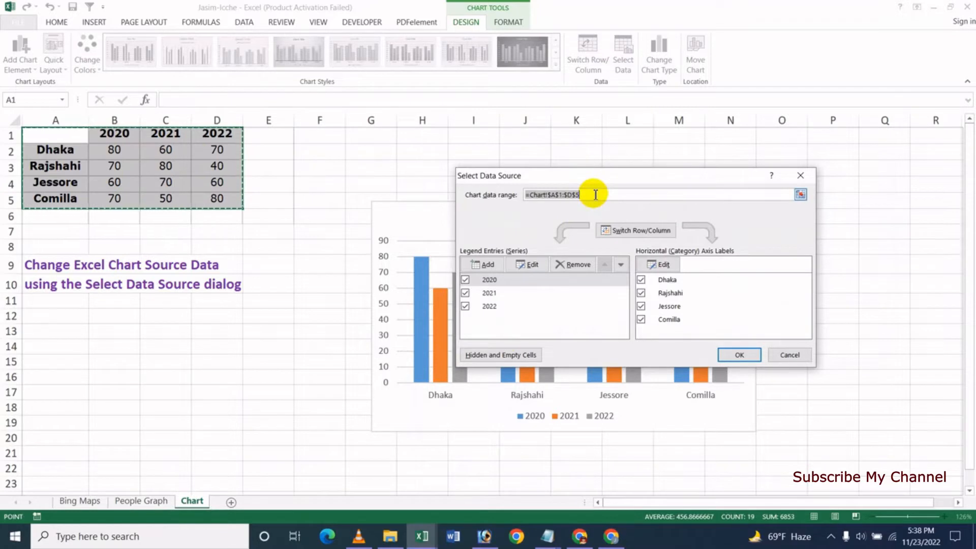
{"action": "left_click_drag", "start_coordinate": [604, 174], "coordinate": [656, 199]}
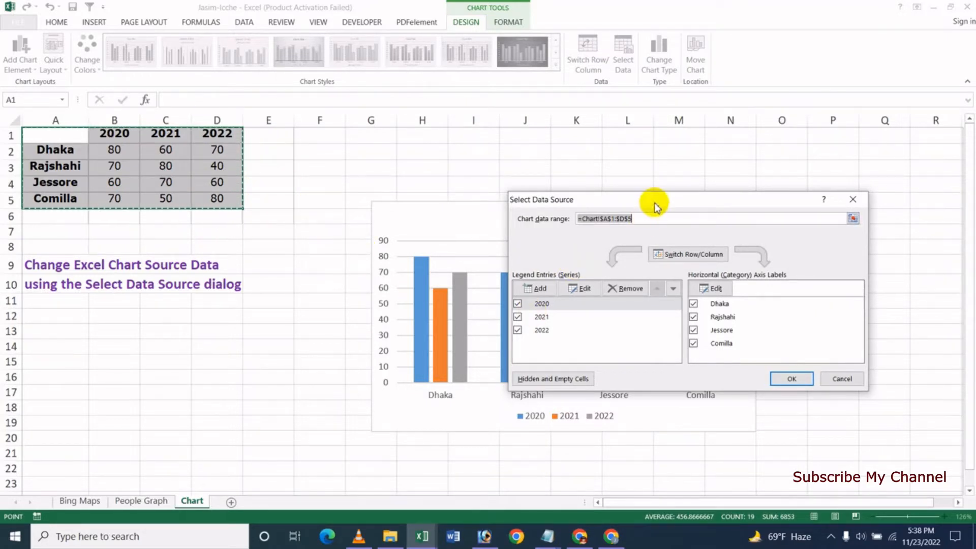
{"action": "left_click_drag", "start_coordinate": [654, 202], "coordinate": [772, 206]}
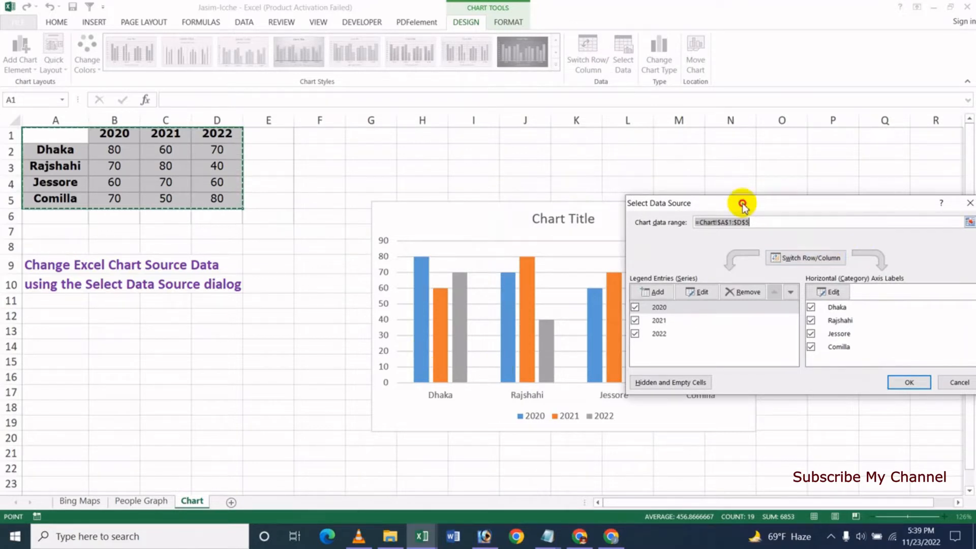
{"action": "left_click_drag", "start_coordinate": [742, 203], "coordinate": [635, 212]}
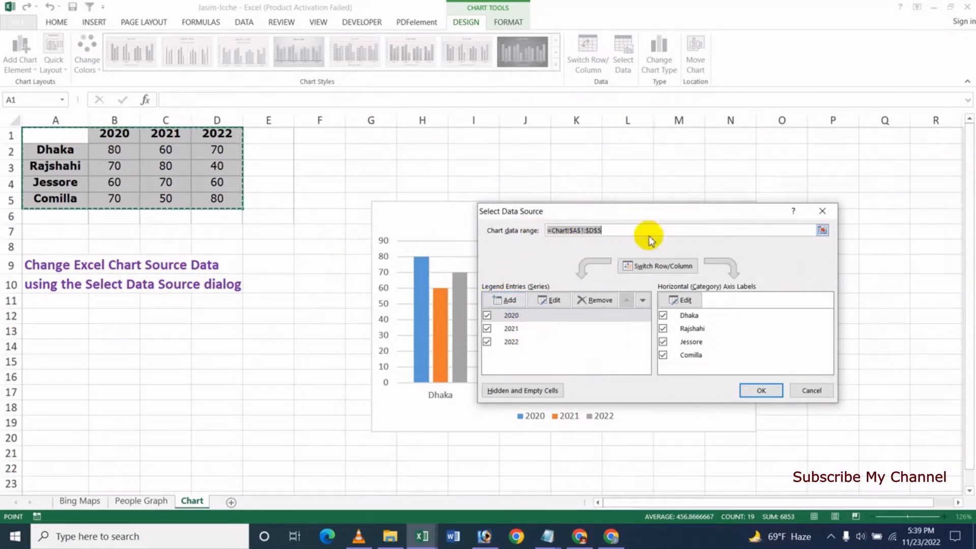
{"action": "left_click", "coordinate": [823, 391]}
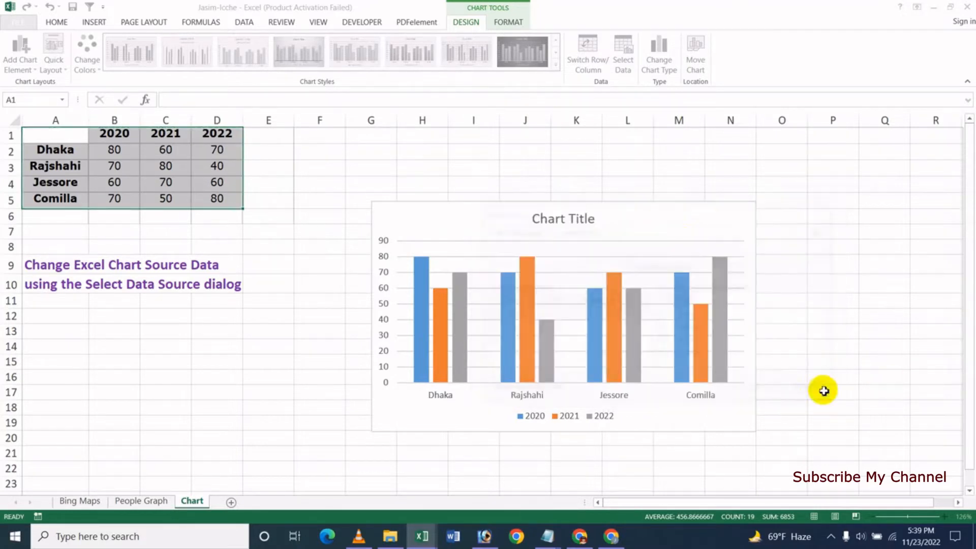
Add a 2023 column in E1:E5 with 60 for Dhaka, 75 for Rajshahi, 85 for Jessore and 80 for Comilla
{"action": "left_click", "coordinate": [276, 142]}
{"action": "type", "text": "2023"}
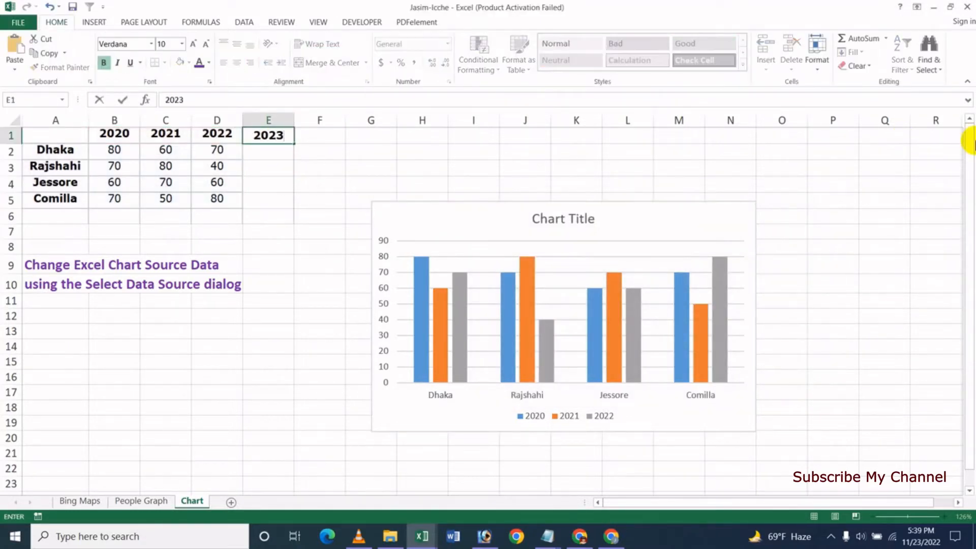
{"action": "key", "text": "Return"}
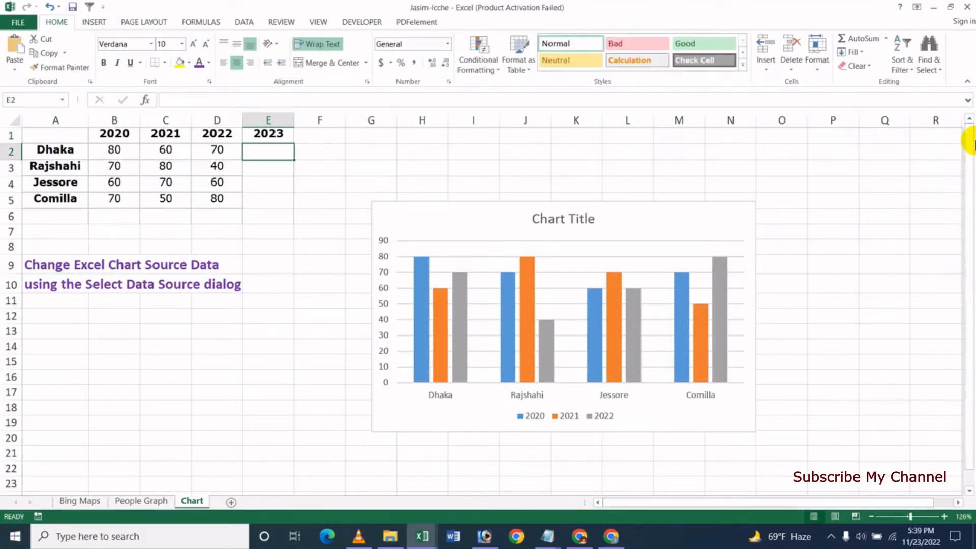
{"action": "type", "text": "60"}
{"action": "key", "text": "Return"}
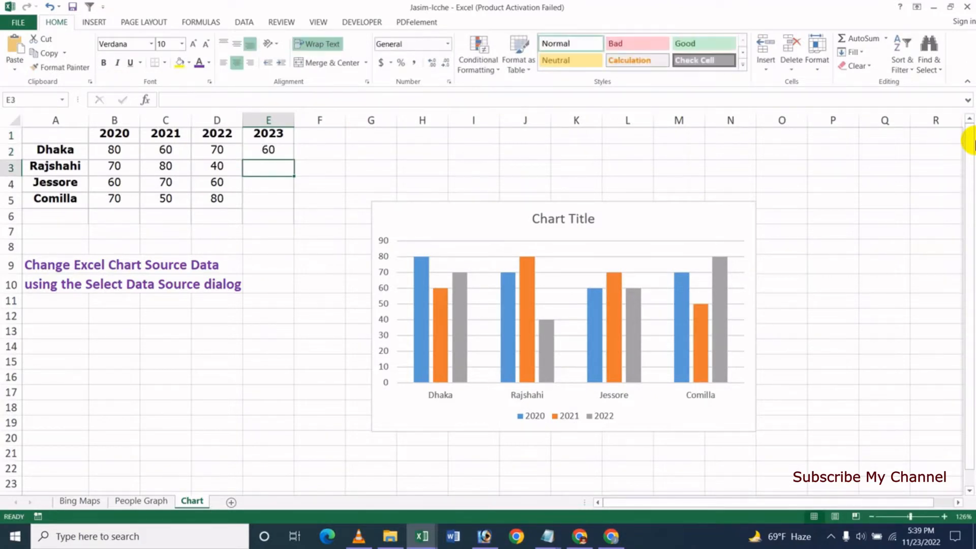
{"action": "type", "text": "75"}
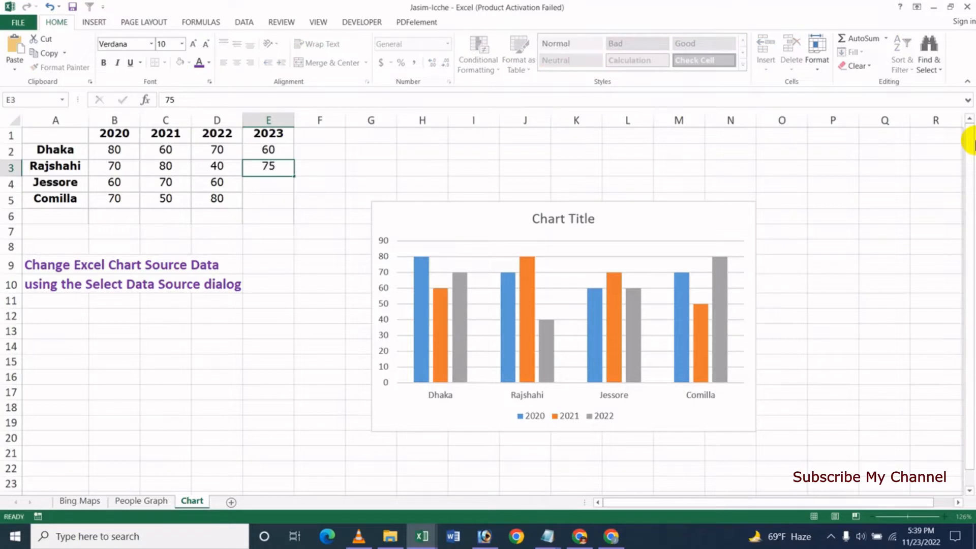
{"action": "key", "text": "Return"}
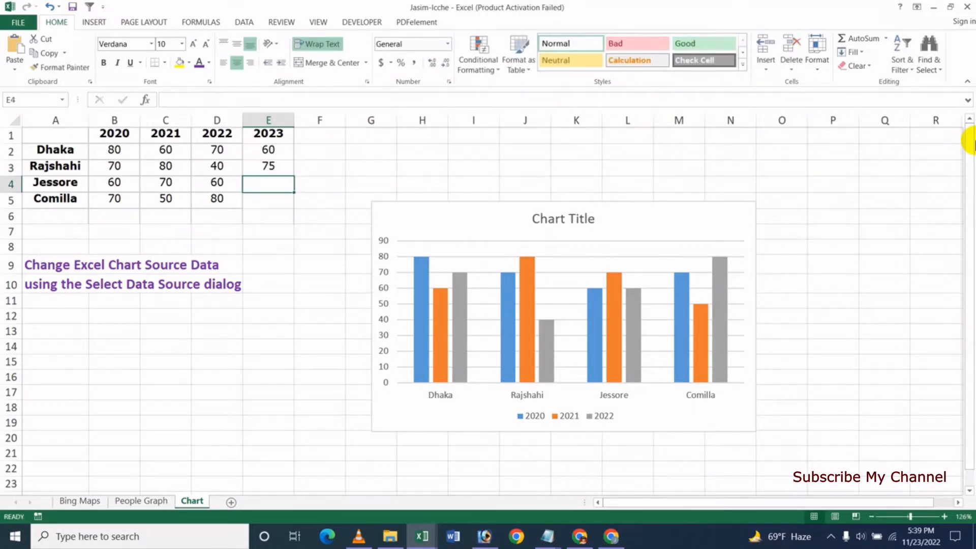
{"action": "type", "text": "85"}
{"action": "key", "text": "Return"}
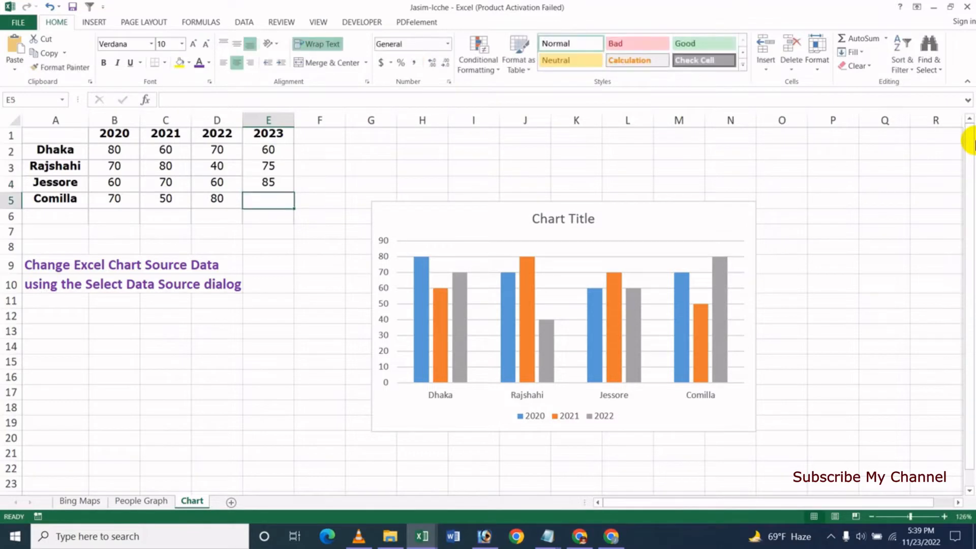
{"action": "type", "text": "8"}
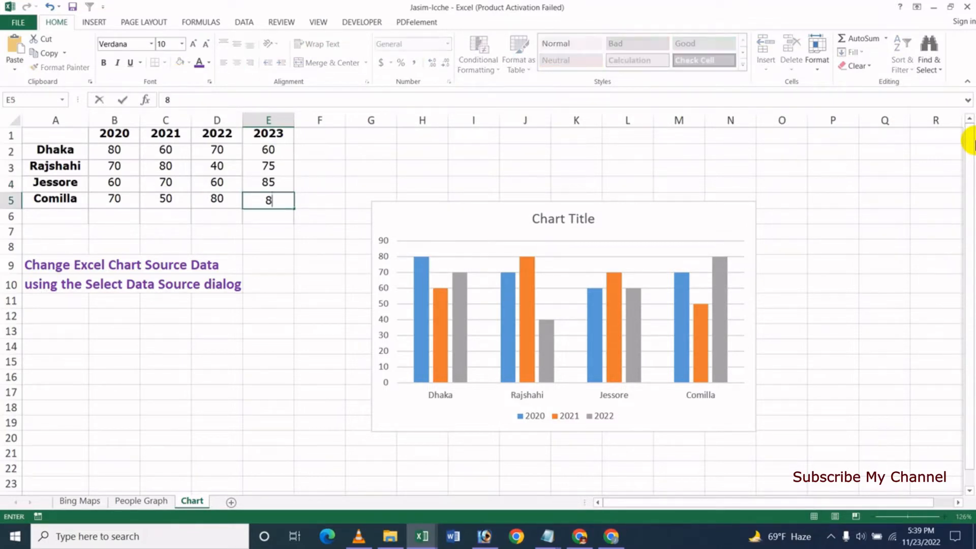
{"action": "key", "text": "Return"}
Add a Barisal row in A6:E6 with 60 for 2020, 70 for 2021, 90 for 2022 and 65 for 2023
{"action": "key", "text": "Left"}
{"action": "key", "text": "Left"}
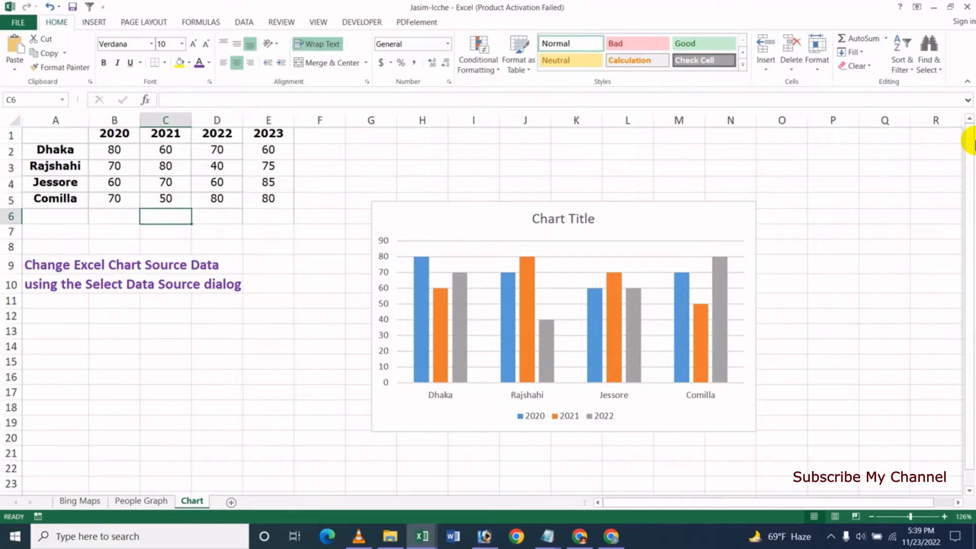
{"action": "key", "text": "Left"}
{"action": "key", "text": "Left"}
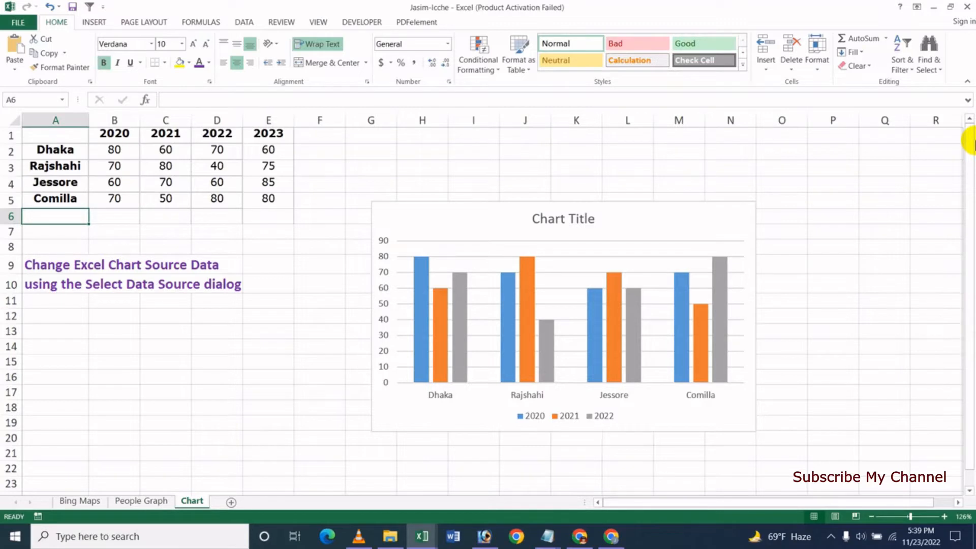
{"action": "type", "text": "D"}
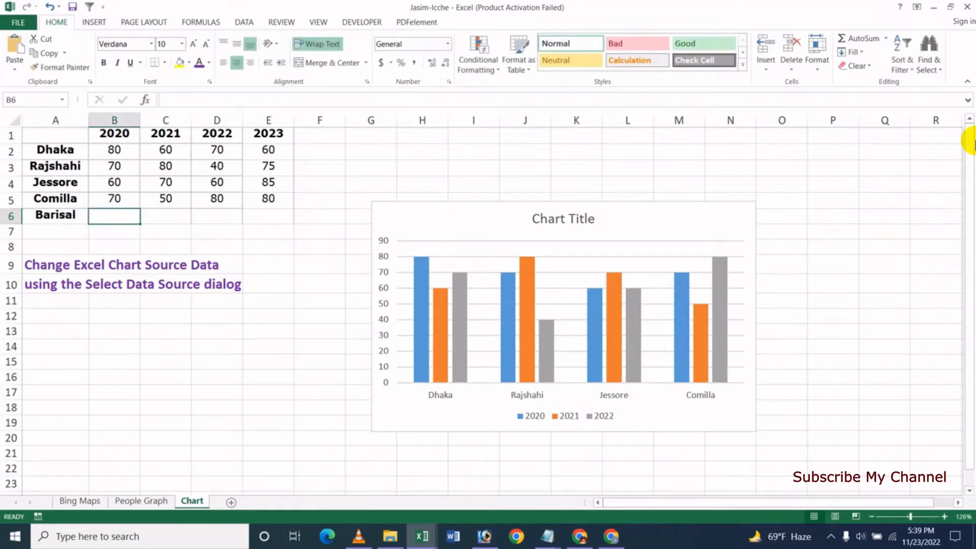
{"action": "type", "text": "60"}
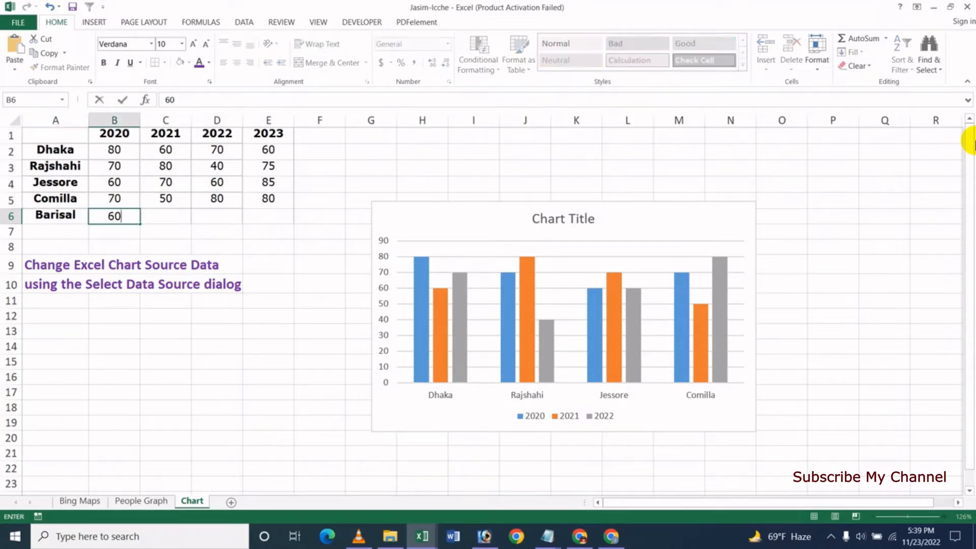
{"action": "key", "text": "Tab"}
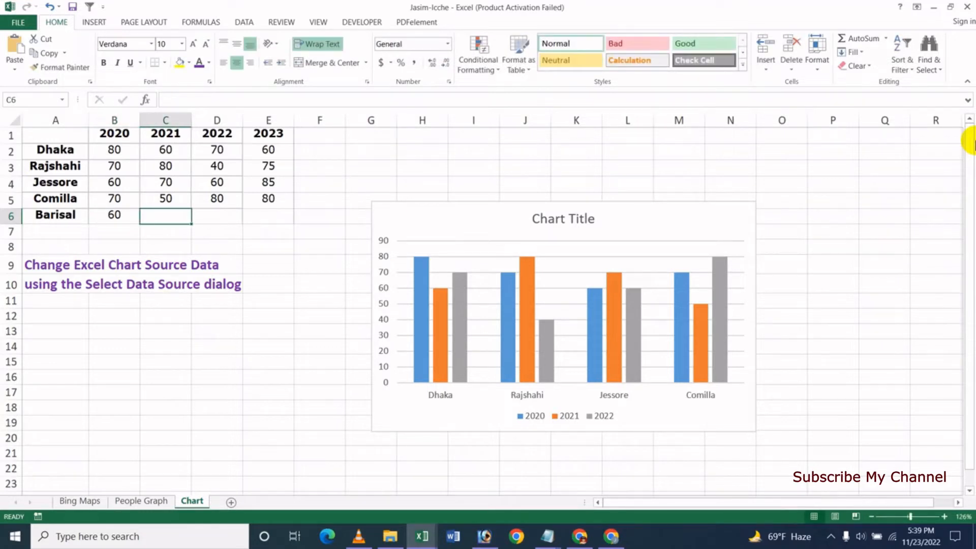
{"action": "type", "text": "70"}
{"action": "key", "text": "Tab"}
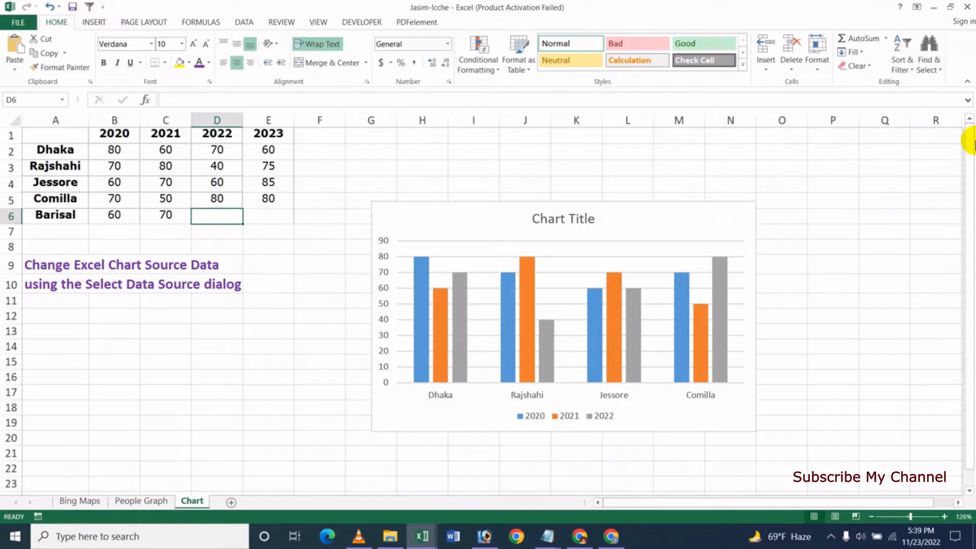
{"action": "type", "text": "90"}
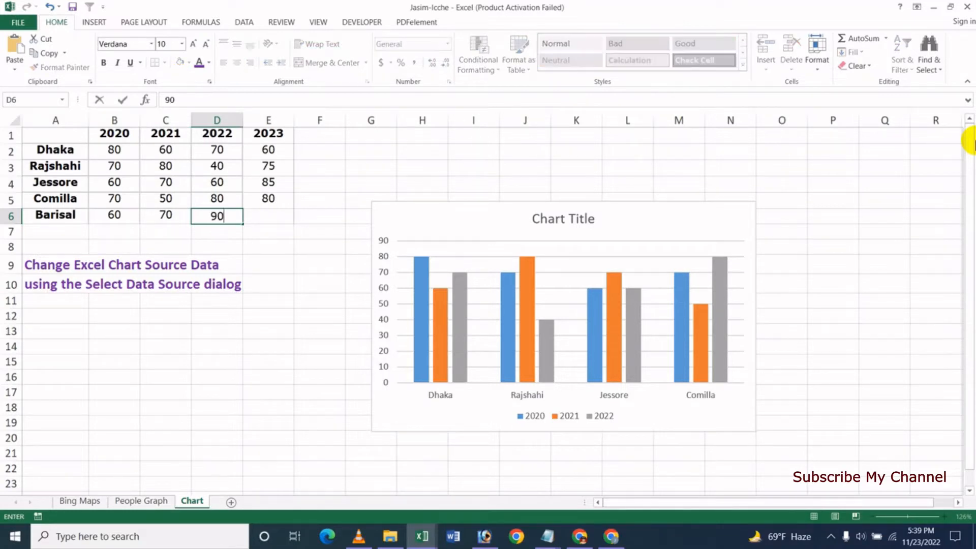
{"action": "key", "text": "Tab"}
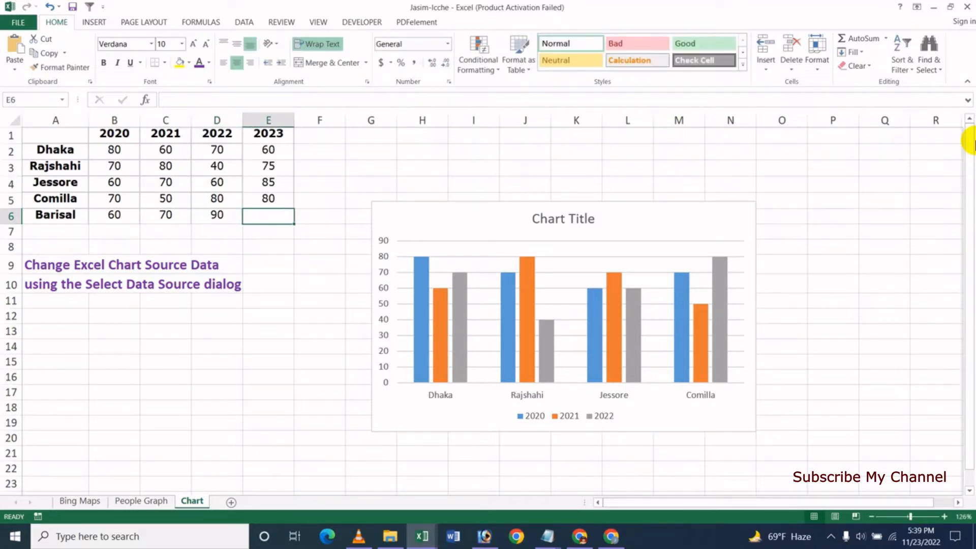
{"action": "type", "text": "65"}
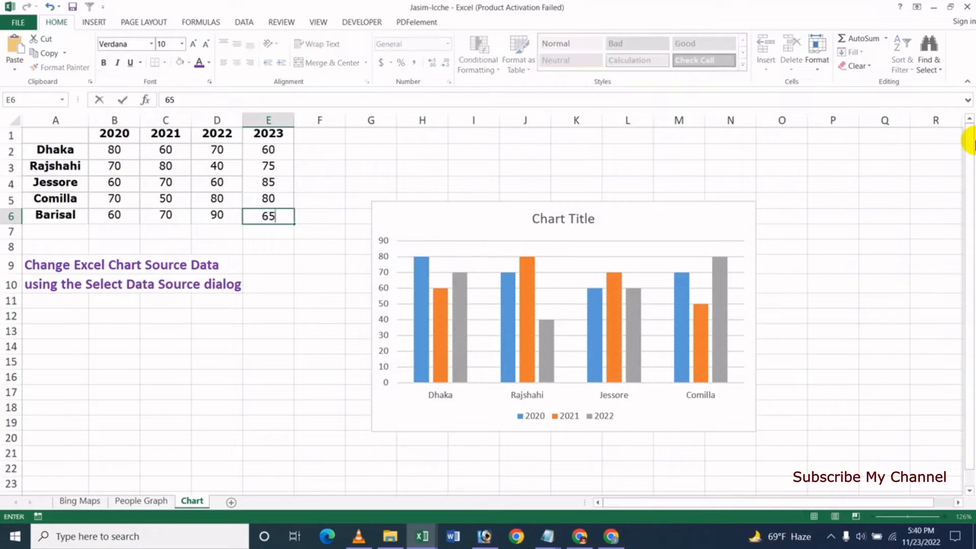
{"action": "key", "text": "Return"}
{"action": "key", "text": "Up"}
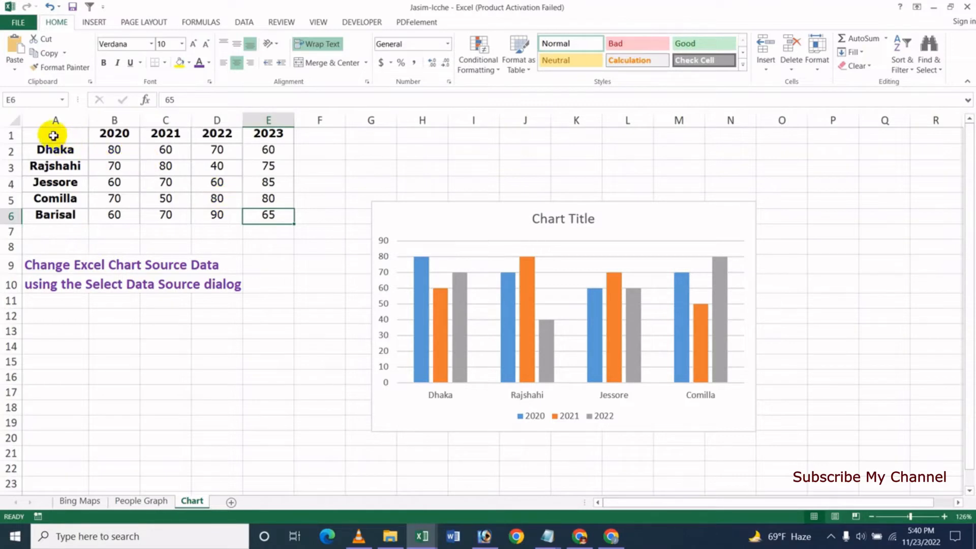
Set the chart's data range to A1:E6 on the Chart sheet in the Select Data Source dialog and apply it
{"action": "left_click_drag", "start_coordinate": [53, 136], "coordinate": [258, 217]}
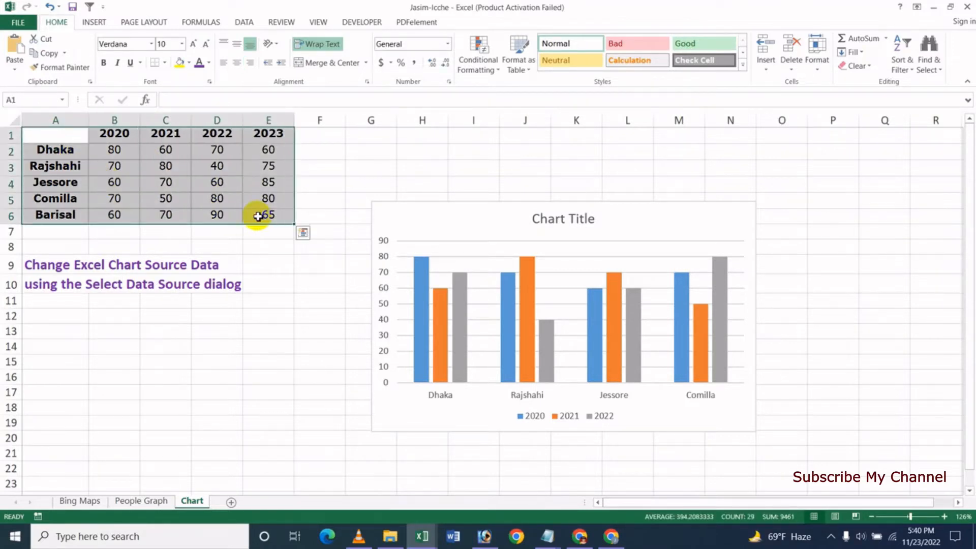
{"action": "left_click", "coordinate": [619, 236]}
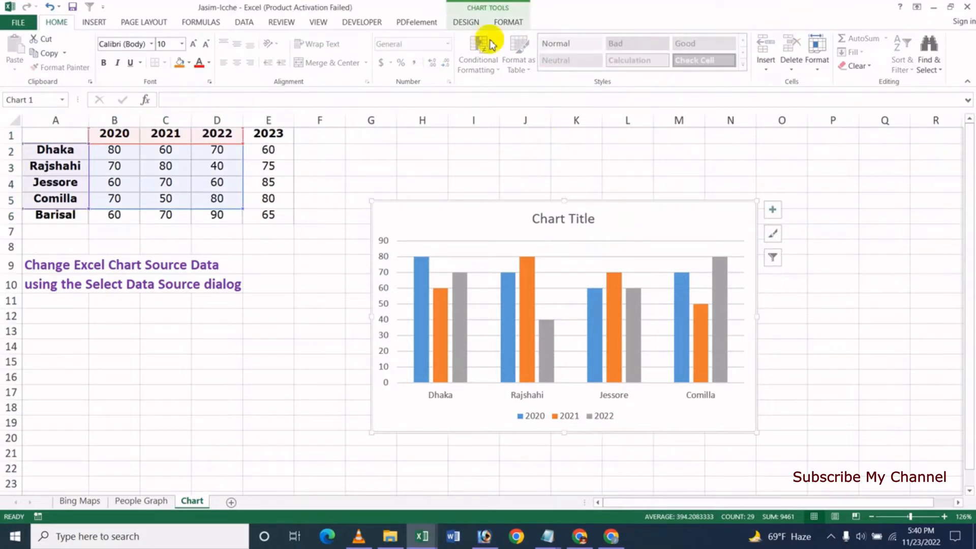
{"action": "left_click", "coordinate": [466, 22]}
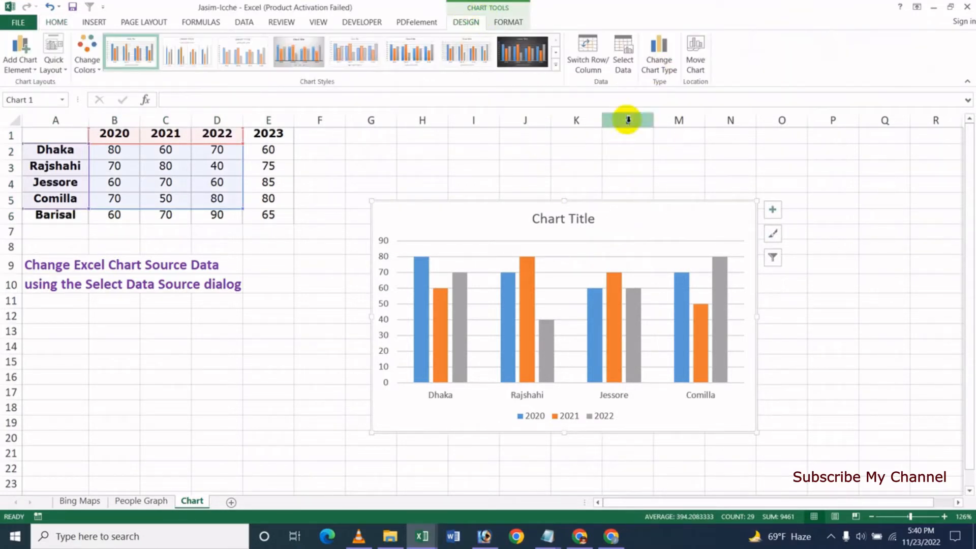
{"action": "left_click", "coordinate": [624, 65]}
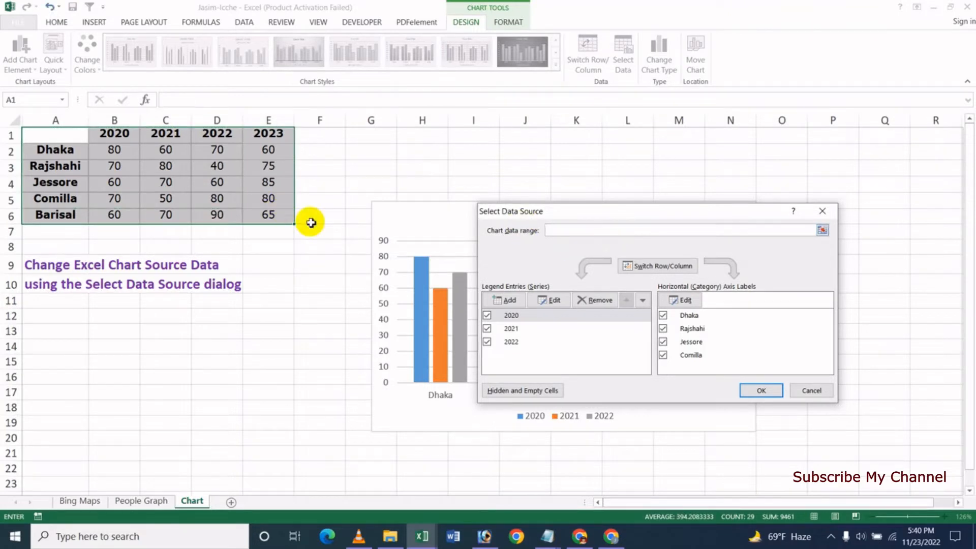
{"action": "left_click_drag", "start_coordinate": [57, 135], "coordinate": [175, 193]}
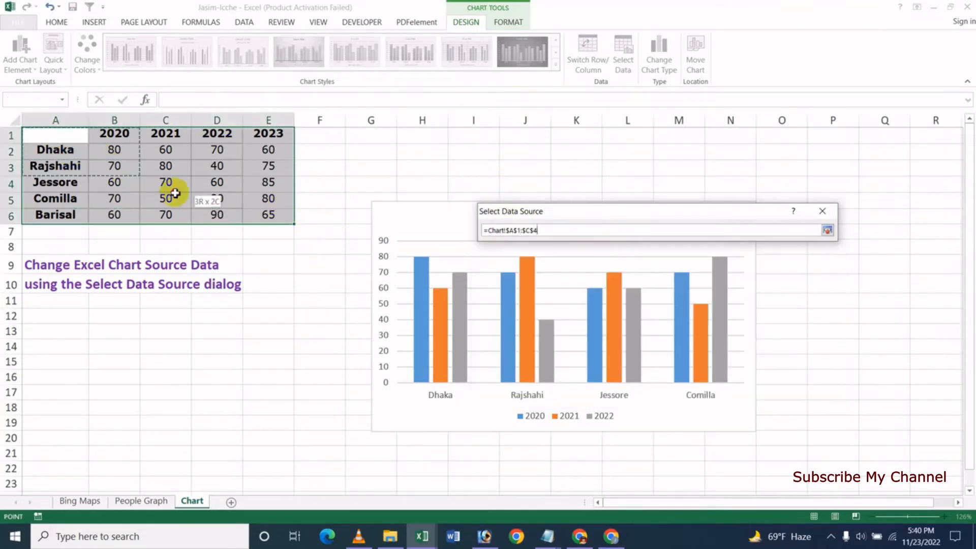
{"action": "left_click_drag", "start_coordinate": [268, 218], "coordinate": [268, 217]}
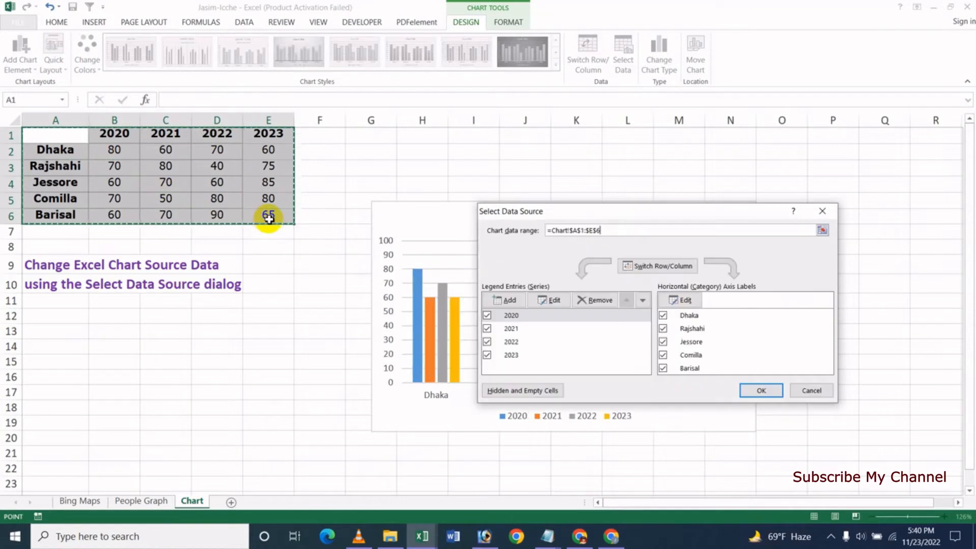
{"action": "left_click_drag", "start_coordinate": [680, 211], "coordinate": [685, 36]}
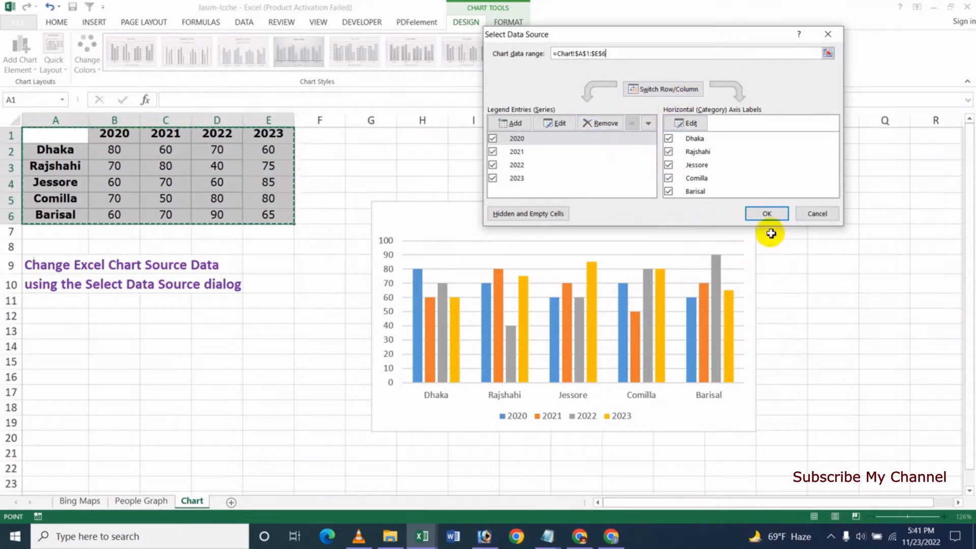
{"action": "left_click", "coordinate": [767, 213]}
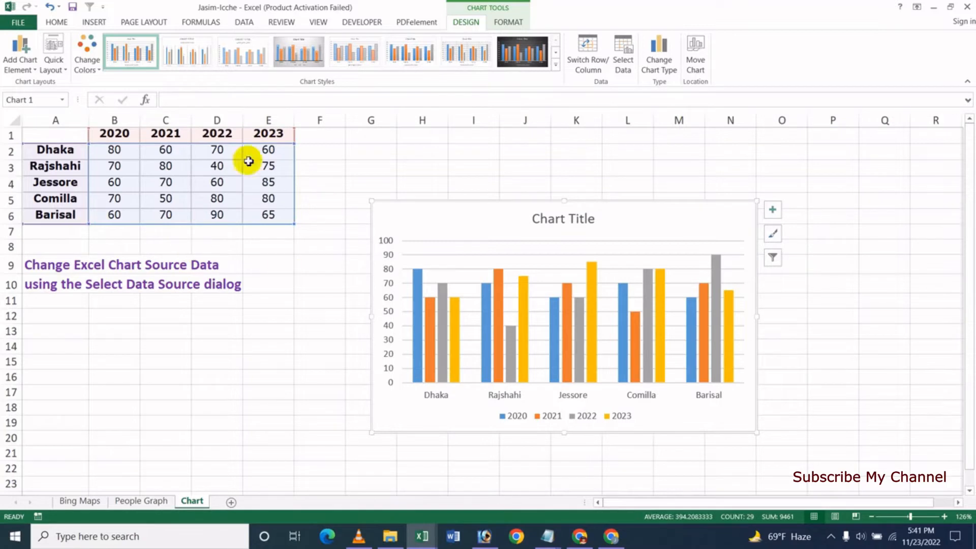
Review the chart's legend series and category labels in the Select Data Source dialog, and cancel it without changes
{"action": "left_click", "coordinate": [627, 60]}
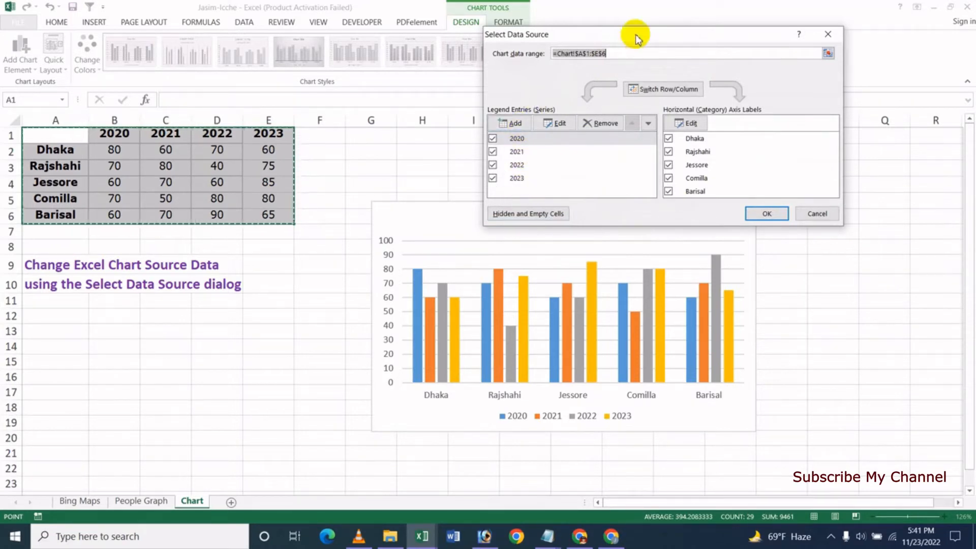
{"action": "left_click_drag", "start_coordinate": [636, 39], "coordinate": [636, 130]}
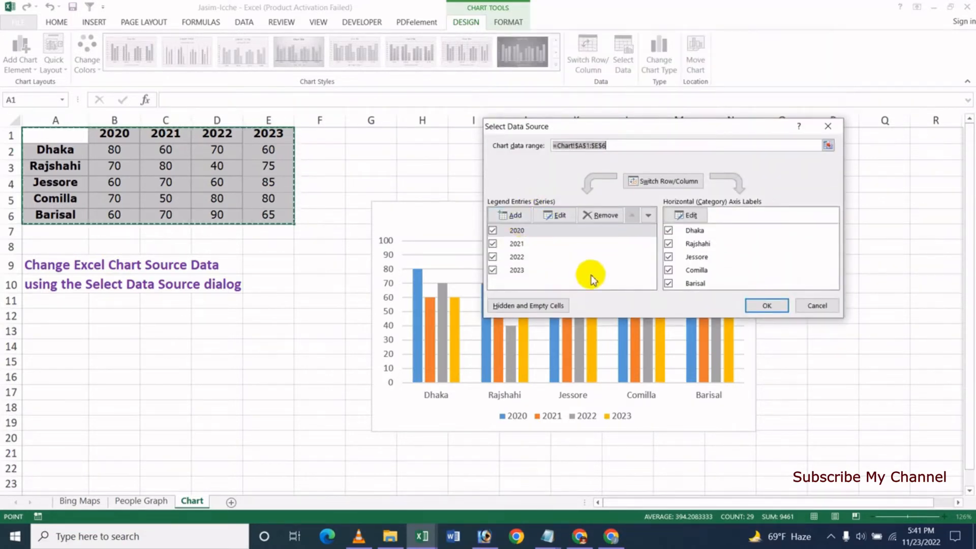
{"action": "left_click", "coordinate": [819, 306]}
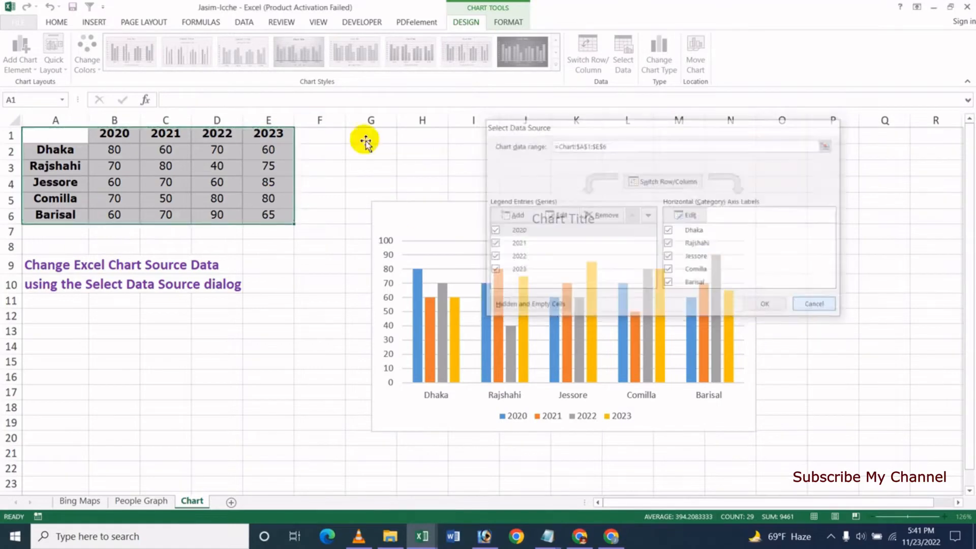
Add a 2024 column in F1:F6 with 80 for Dhaka, 60 for Rajshahi, 50 for Jessore, 40 for Comilla and 90 for Barisal
{"action": "left_click", "coordinate": [322, 135]}
{"action": "type", "text": "2024"}
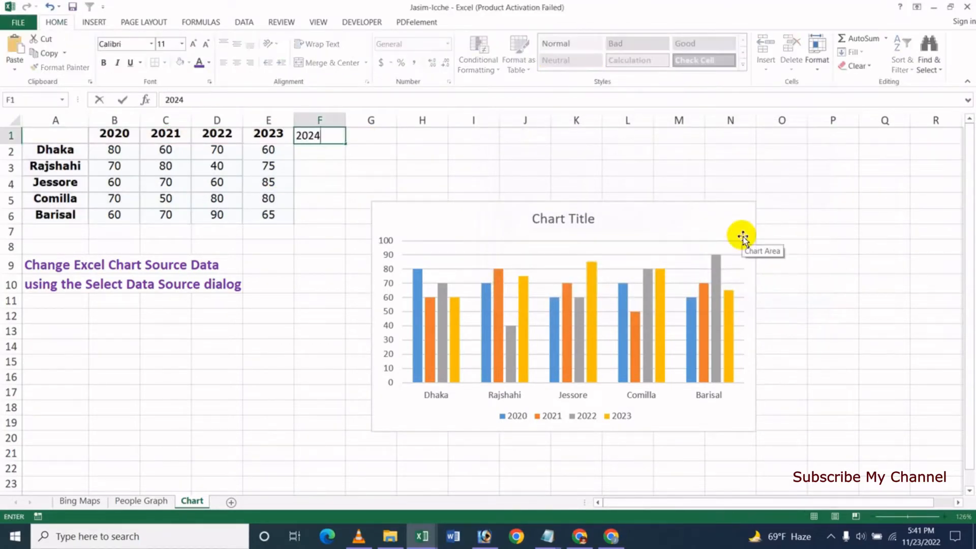
{"action": "key", "text": "Return"}
{"action": "type", "text": "8"}
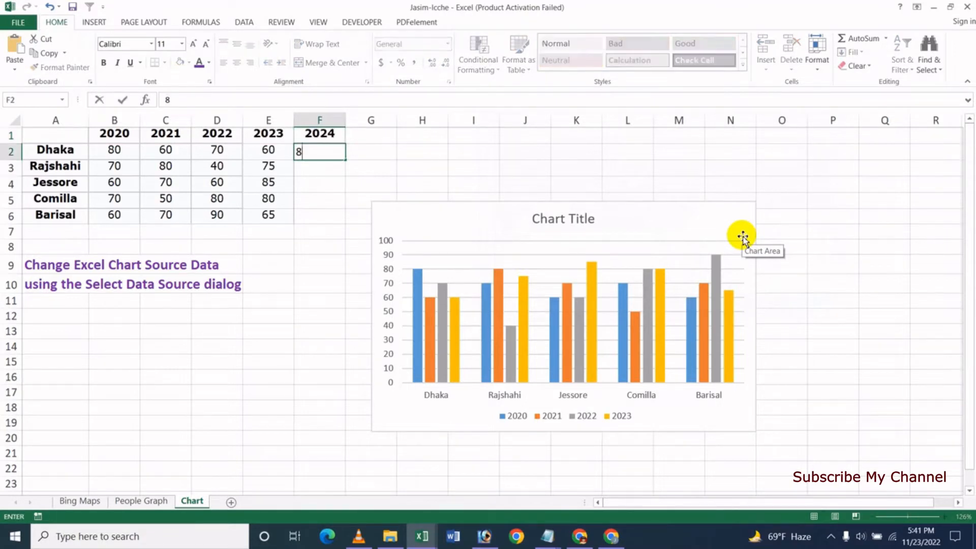
{"action": "type", "text": "0"}
{"action": "key", "text": "Tab"}
{"action": "key", "text": "Return"}
{"action": "type", "text": "60"}
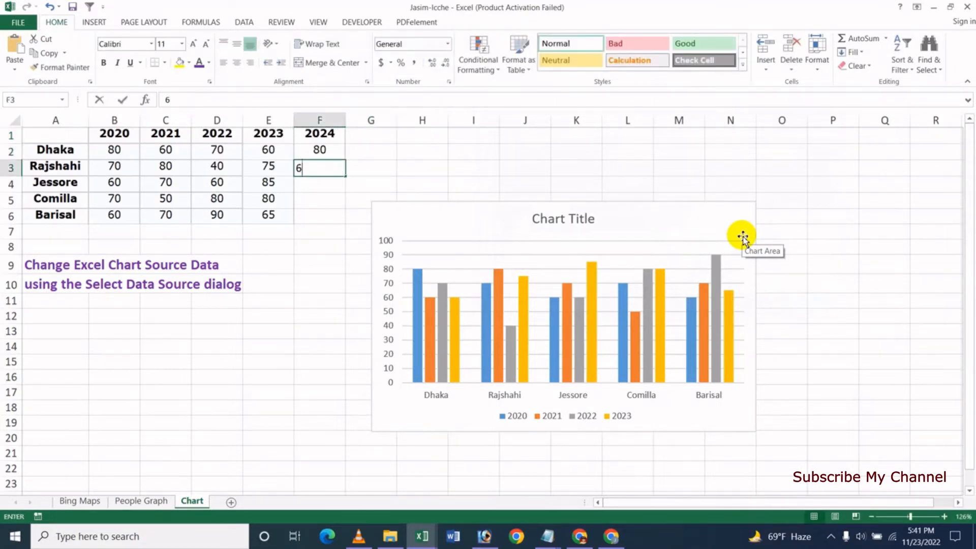
{"action": "key", "text": "Return"}
{"action": "type", "text": "50"}
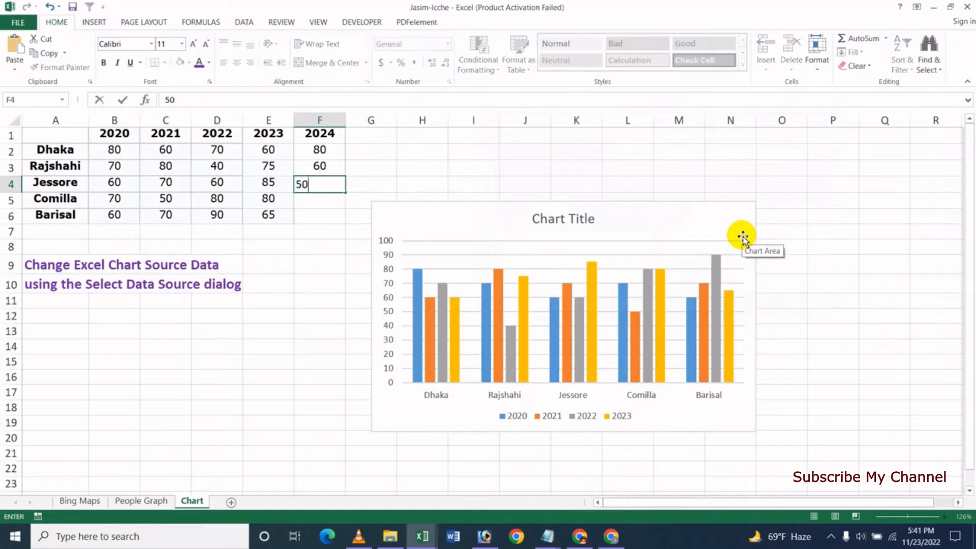
{"action": "key", "text": "Return"}
{"action": "type", "text": "40"}
{"action": "key", "text": "Return"}
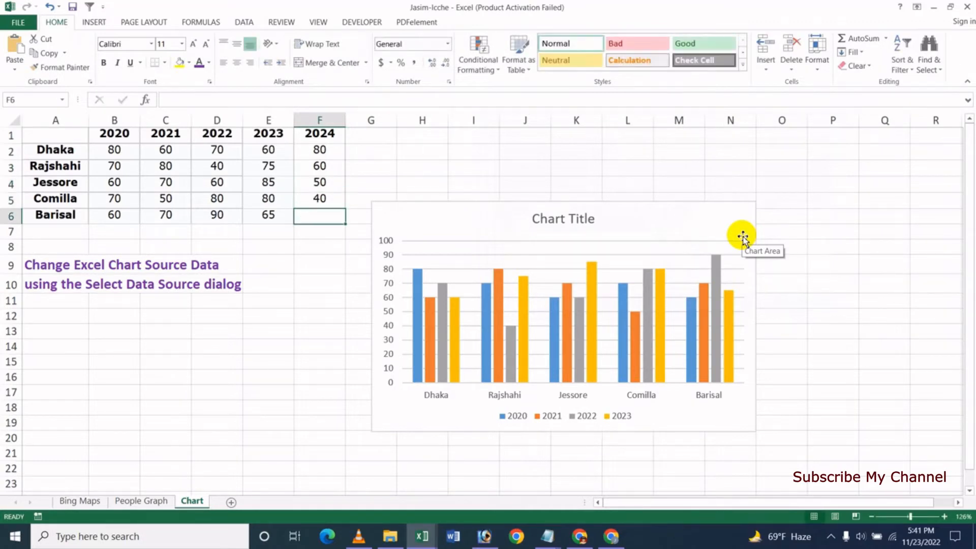
{"action": "type", "text": "60"}
{"action": "key", "text": "Return"}
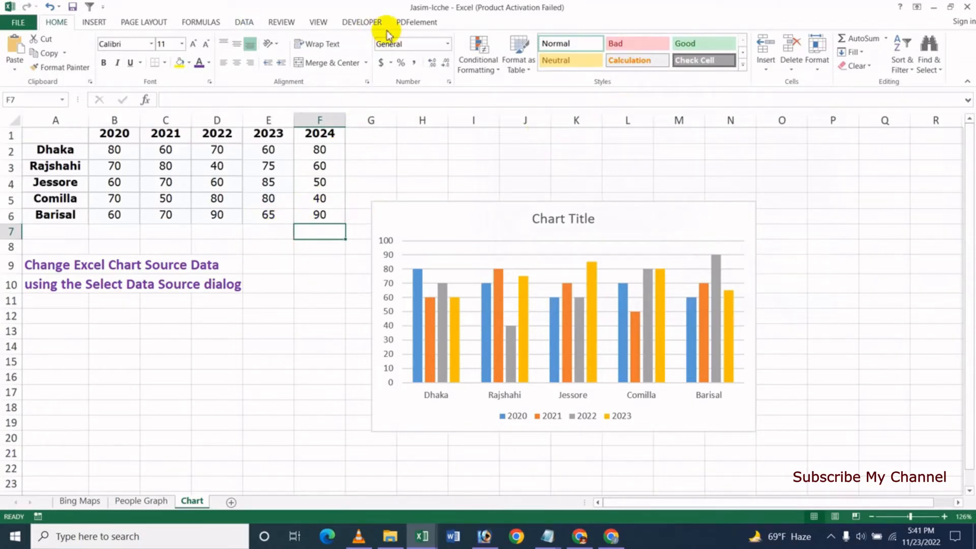
Add a series to the chart in the Select Data Source dialog, taking its name from F1 and its values from F2:F6
{"action": "left_click", "coordinate": [499, 231]}
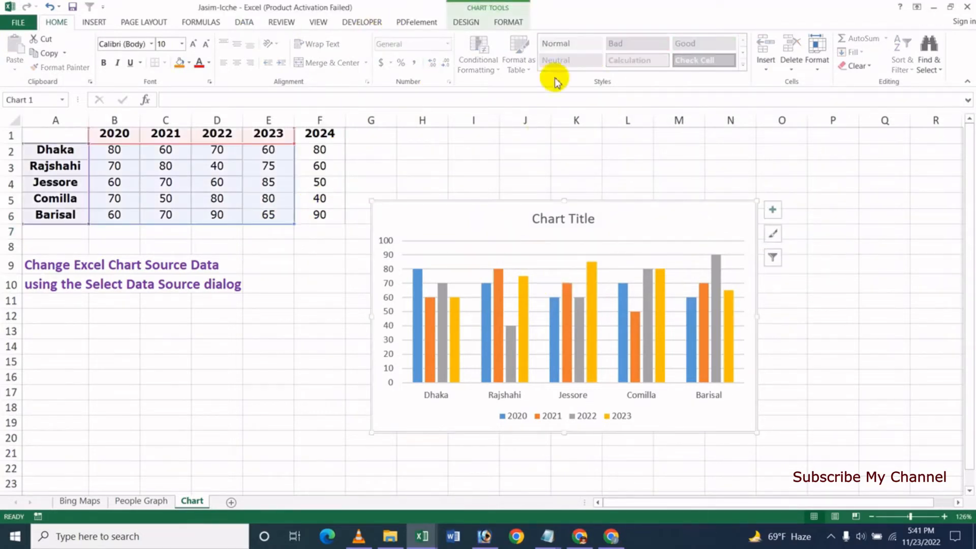
{"action": "left_click", "coordinate": [465, 22]}
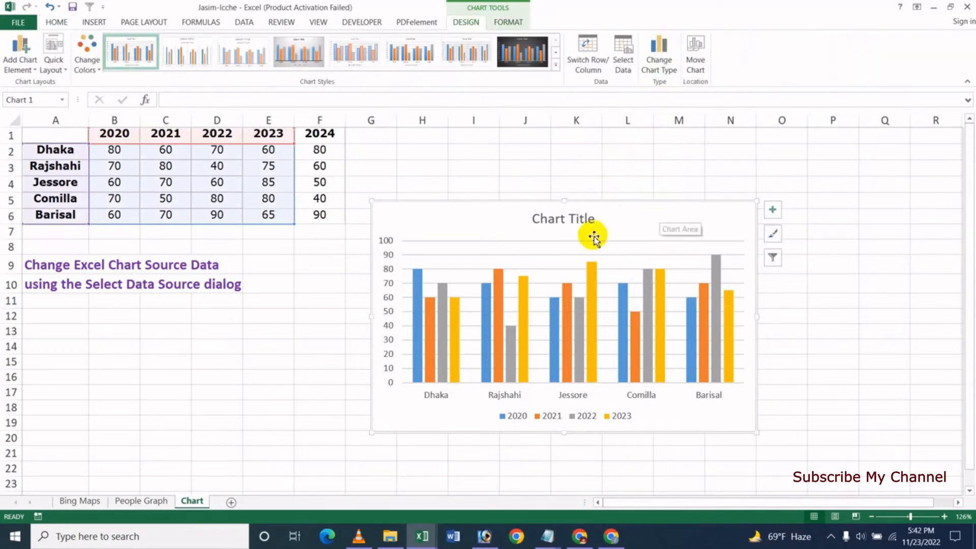
{"action": "left_click", "coordinate": [623, 51]}
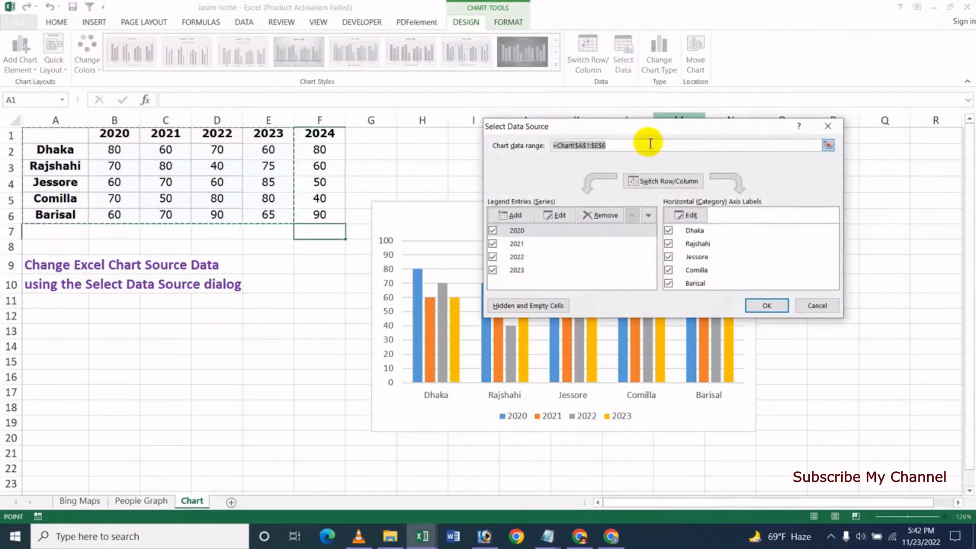
{"action": "left_click_drag", "start_coordinate": [700, 127], "coordinate": [754, 126]}
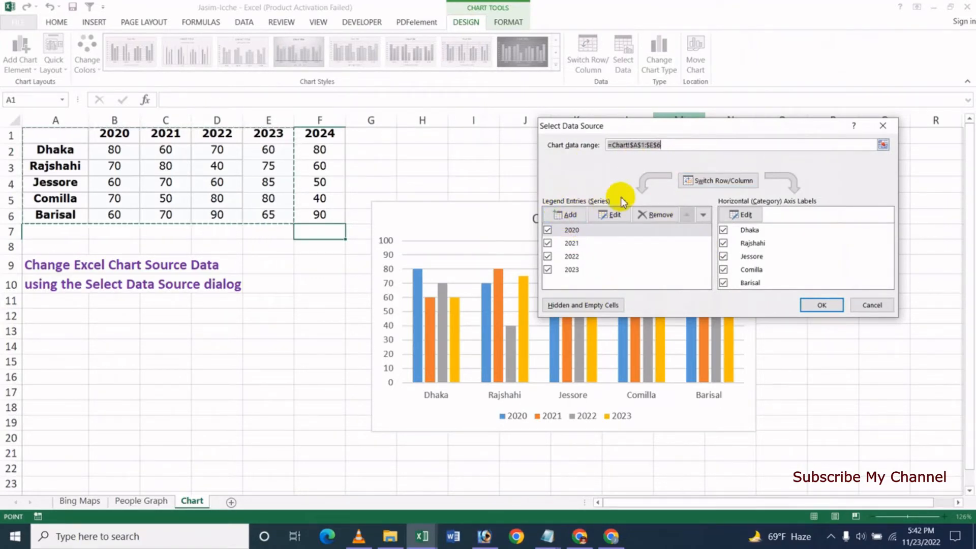
{"action": "left_click", "coordinate": [567, 219]}
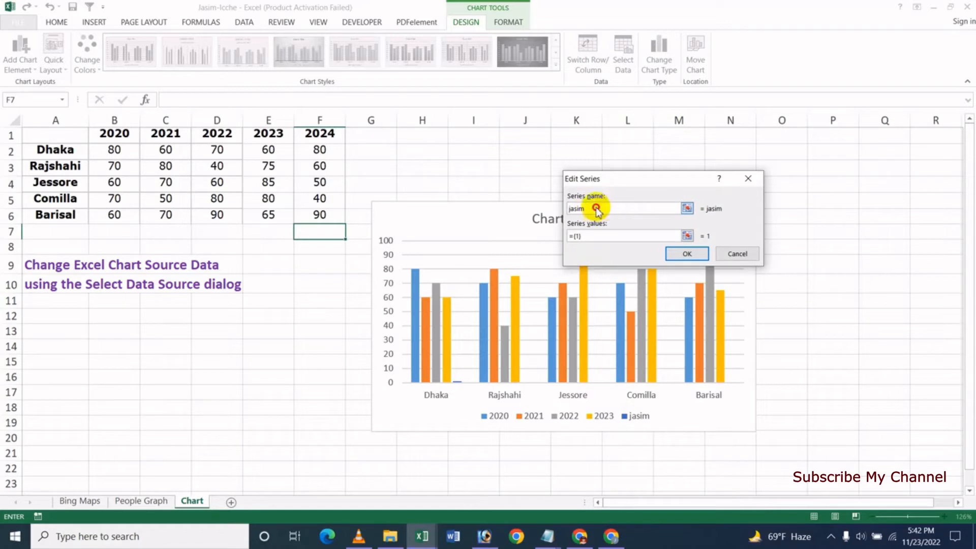
{"action": "left_click_drag", "start_coordinate": [616, 207], "coordinate": [571, 209]}
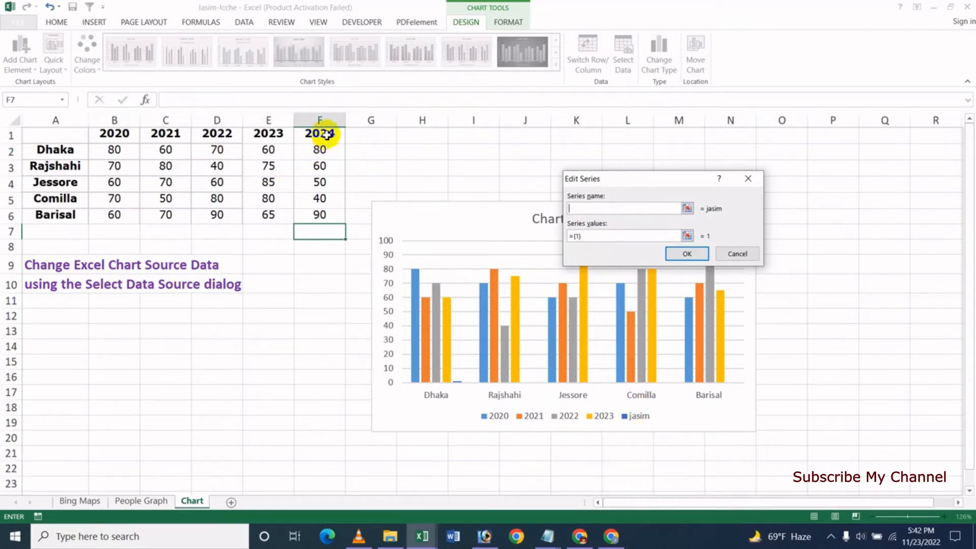
{"action": "left_click", "coordinate": [327, 134]}
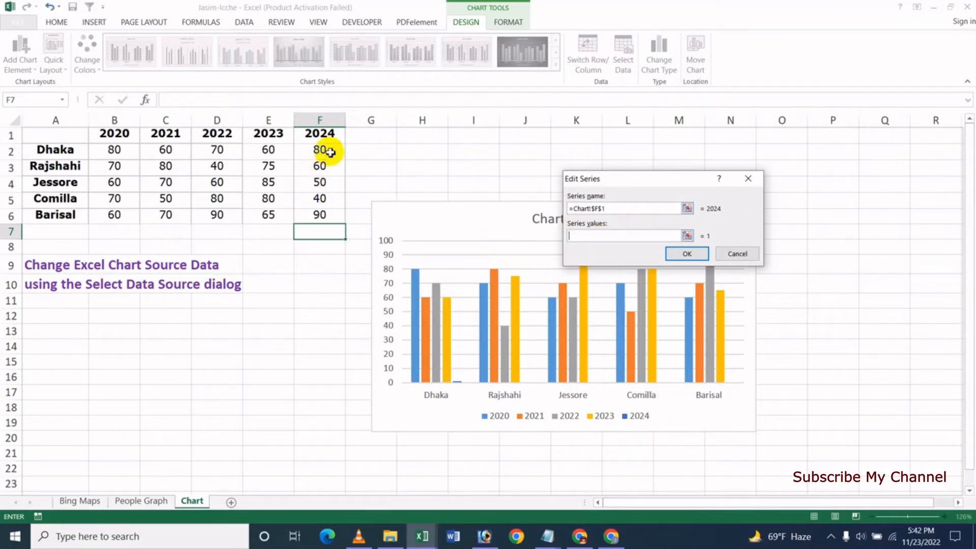
{"action": "left_click_drag", "start_coordinate": [331, 152], "coordinate": [333, 216]}
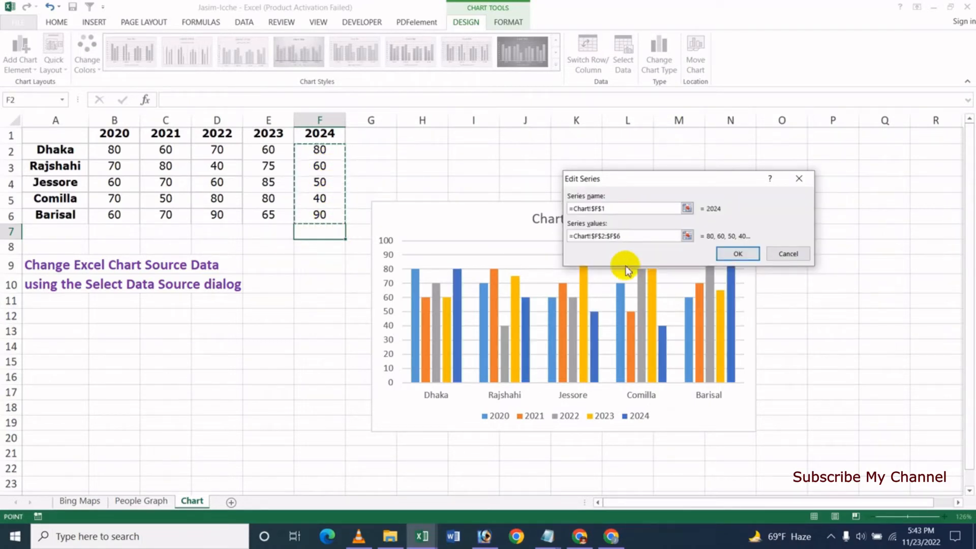
{"action": "left_click", "coordinate": [737, 254]}
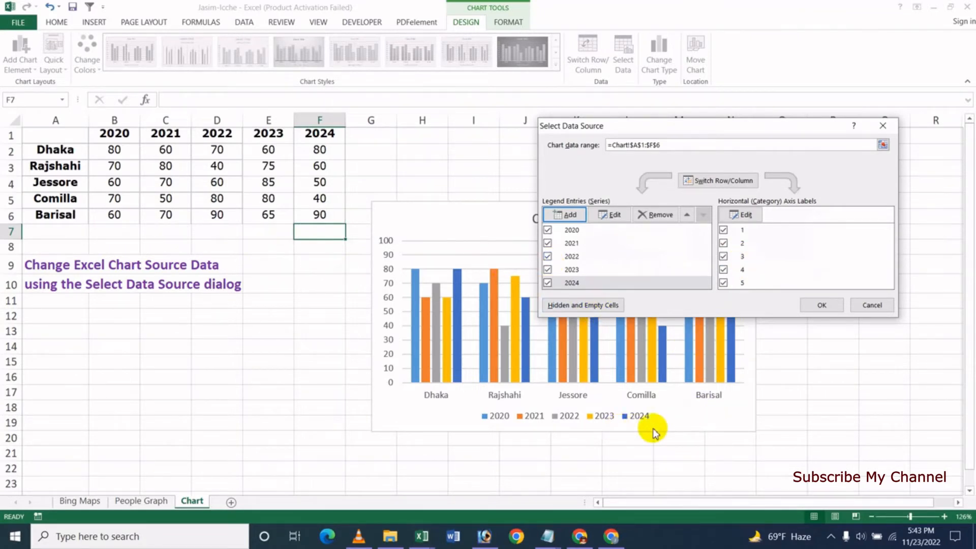
Rename the chart's 2022 legend series to "2022 Year" in the Select Data Source dialog
{"action": "left_click_drag", "start_coordinate": [689, 133], "coordinate": [698, 67]}
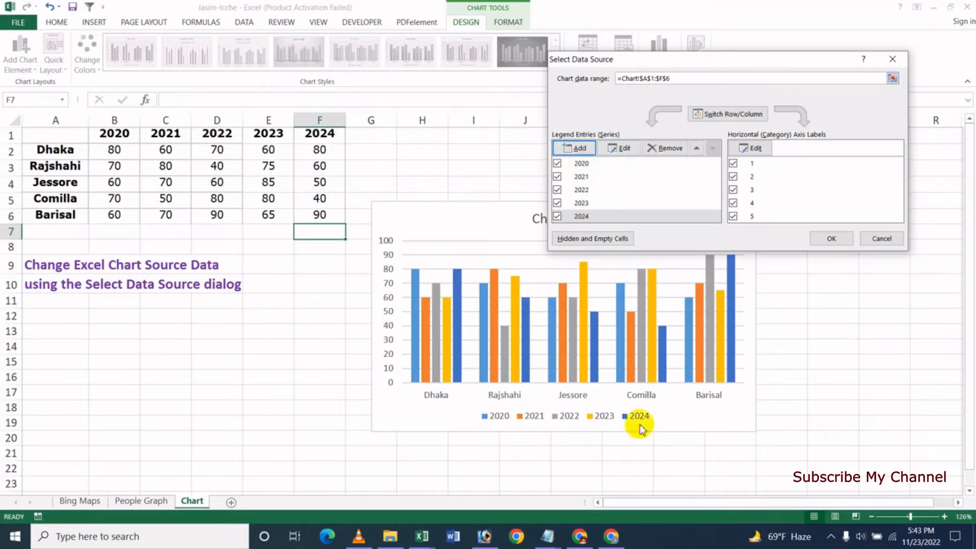
{"action": "left_click", "coordinate": [578, 192]}
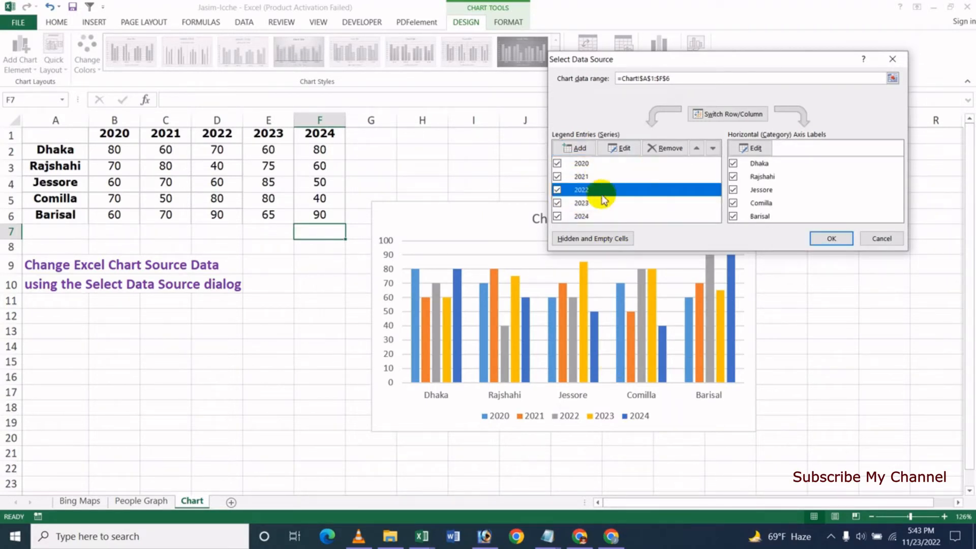
{"action": "left_click", "coordinate": [622, 148]}
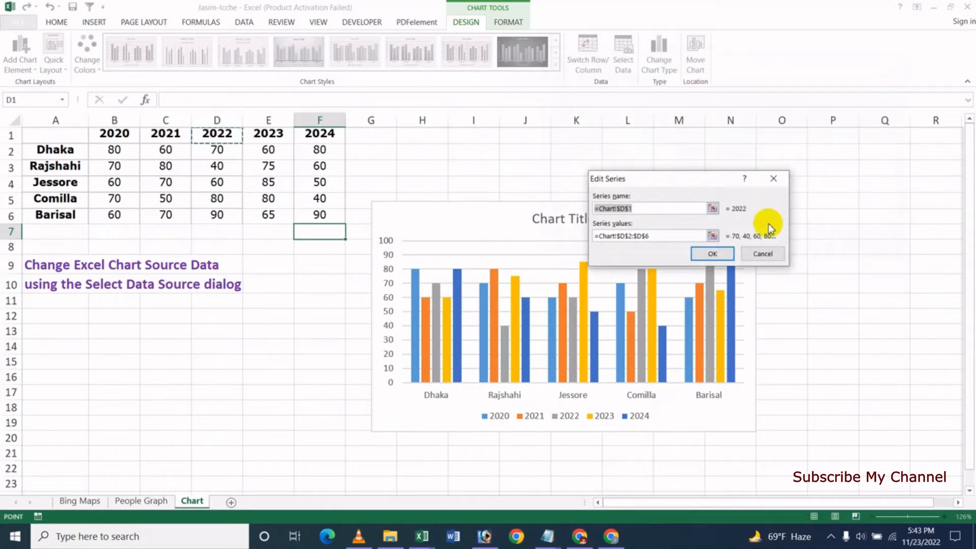
{"action": "left_click", "coordinate": [616, 212]}
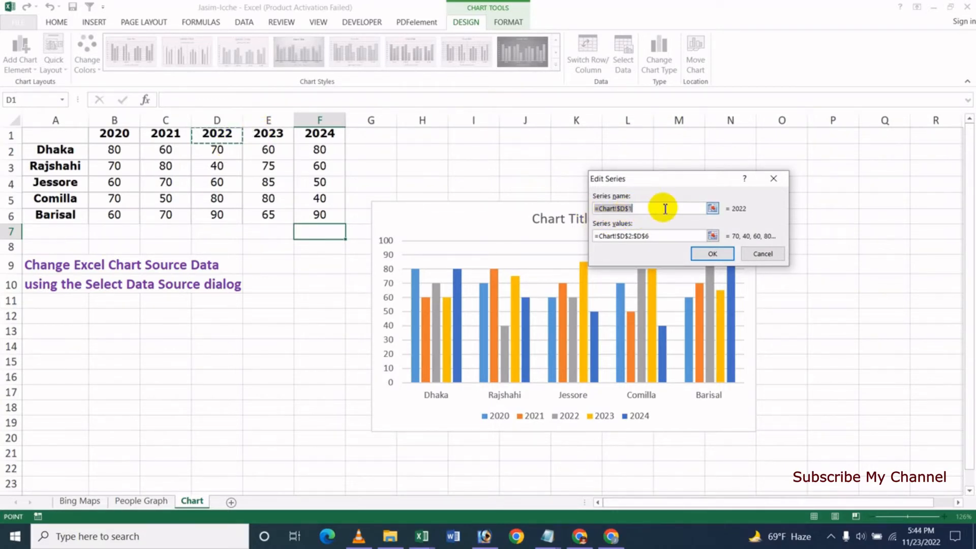
{"action": "type", "text": "2022 Year"}
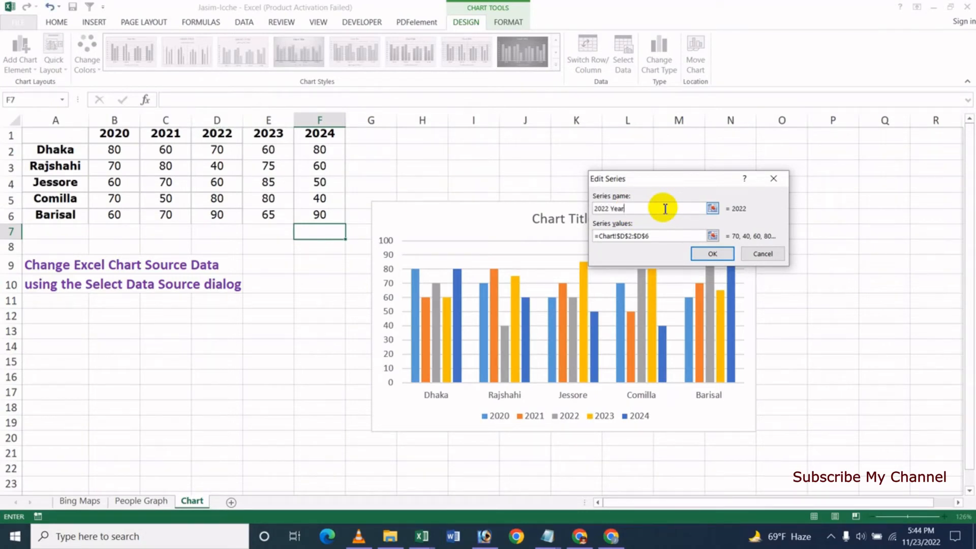
{"action": "left_click", "coordinate": [701, 254]}
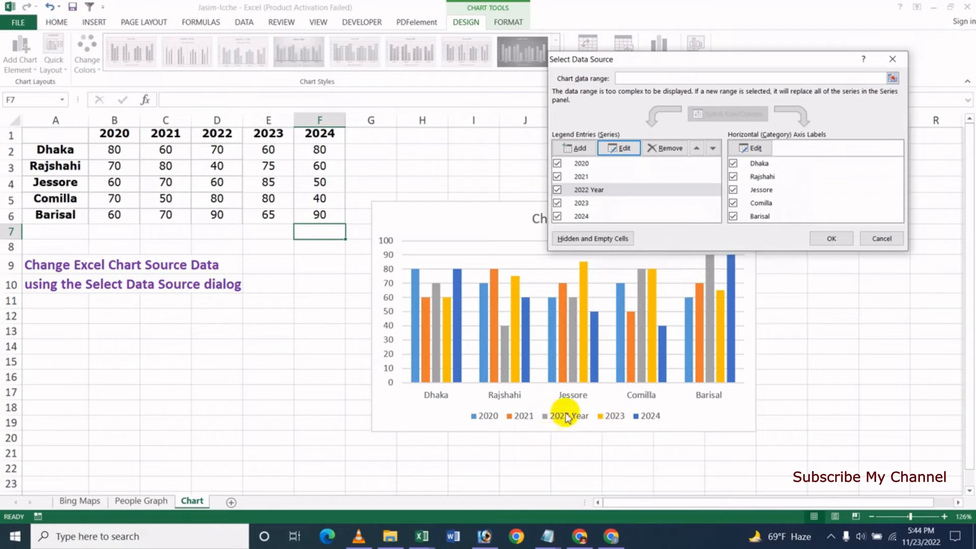
Edit the "2022 Year" series so its name comes from cell D1 and its values from D3:D5
{"action": "left_click", "coordinate": [598, 190]}
{"action": "left_click", "coordinate": [617, 145]}
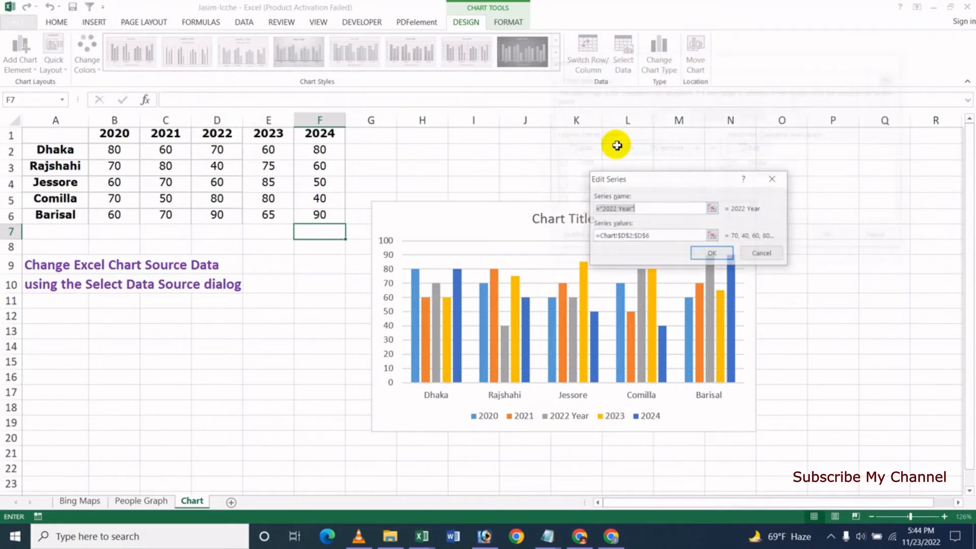
{"action": "key", "text": "Delete"}
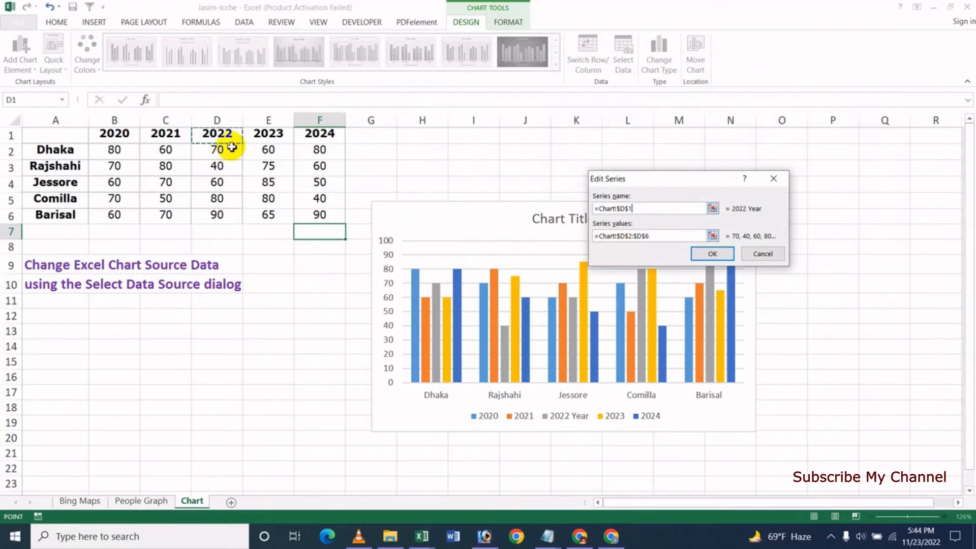
{"action": "left_click", "coordinate": [584, 236]}
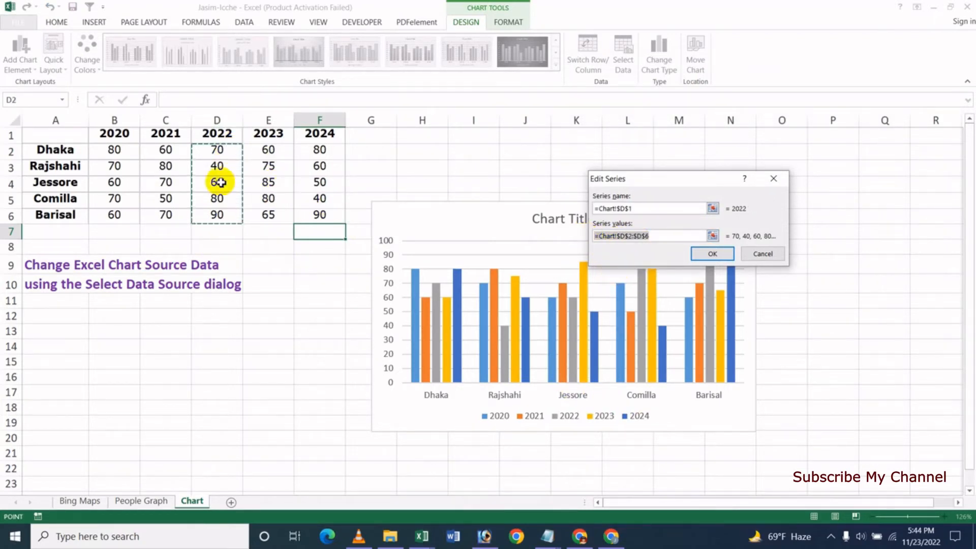
{"action": "key", "text": "BackSpace"}
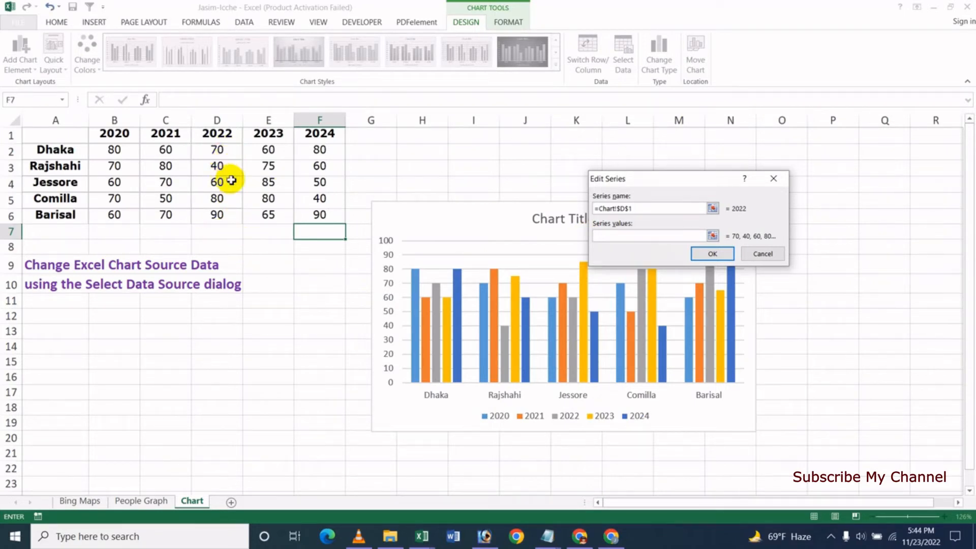
{"action": "left_click_drag", "start_coordinate": [226, 173], "coordinate": [224, 199]}
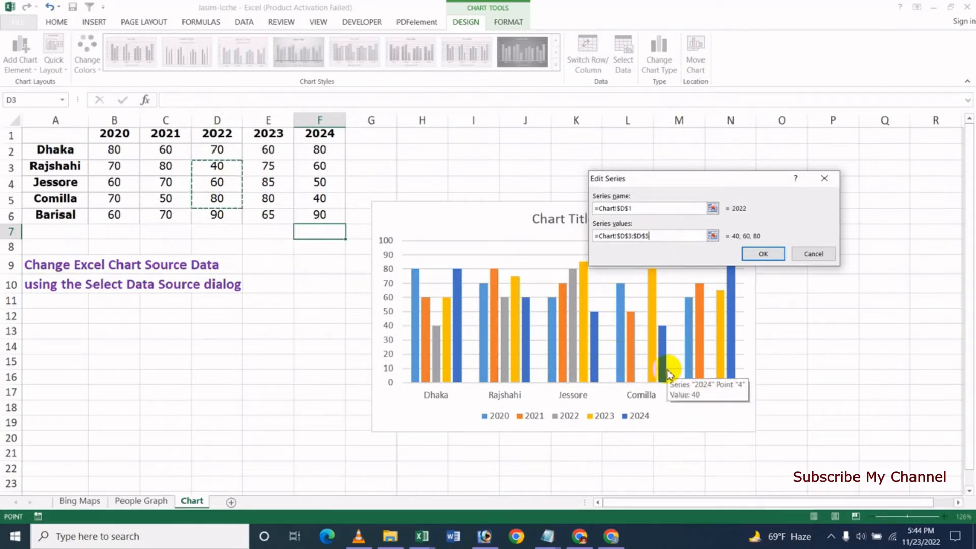
{"action": "left_click", "coordinate": [766, 254]}
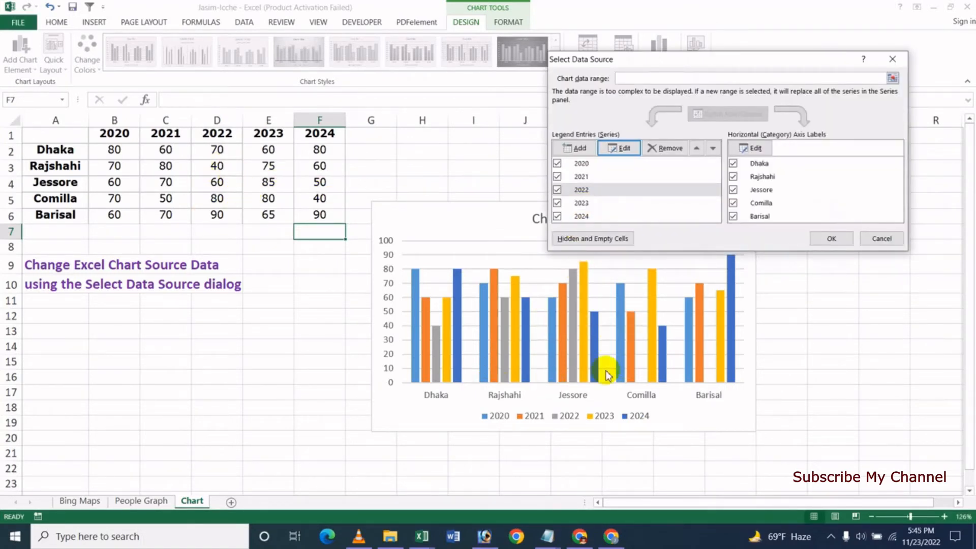
Set the 2022 series' values back to the range D2:D6
{"action": "left_click", "coordinate": [580, 191]}
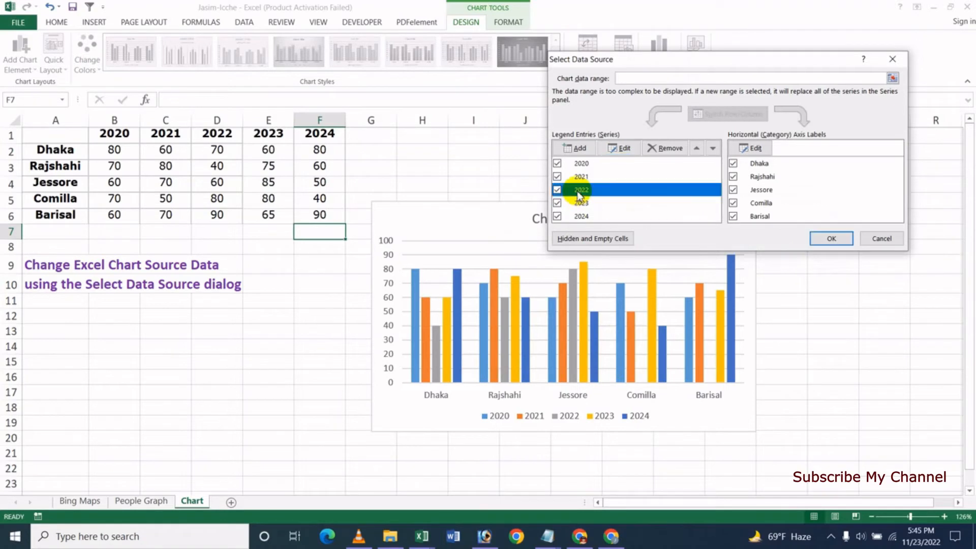
{"action": "left_click", "coordinate": [618, 148]}
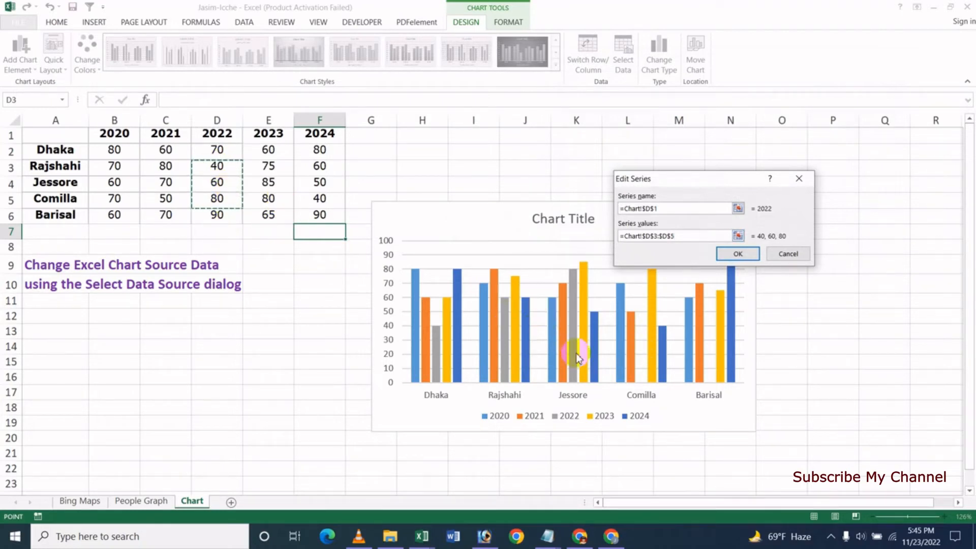
{"action": "left_click_drag", "start_coordinate": [676, 236], "coordinate": [624, 238]}
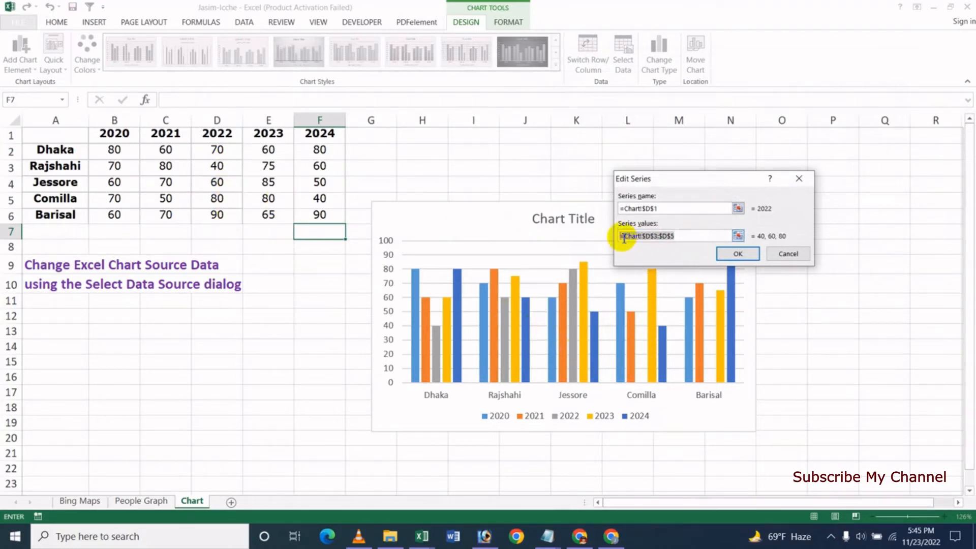
{"action": "key", "text": "BackSpace"}
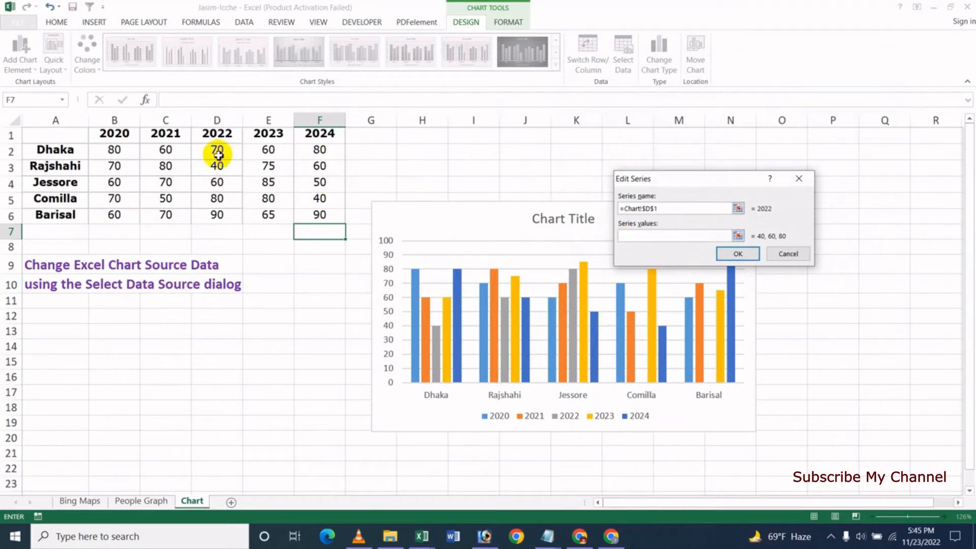
{"action": "left_click_drag", "start_coordinate": [218, 151], "coordinate": [218, 215]}
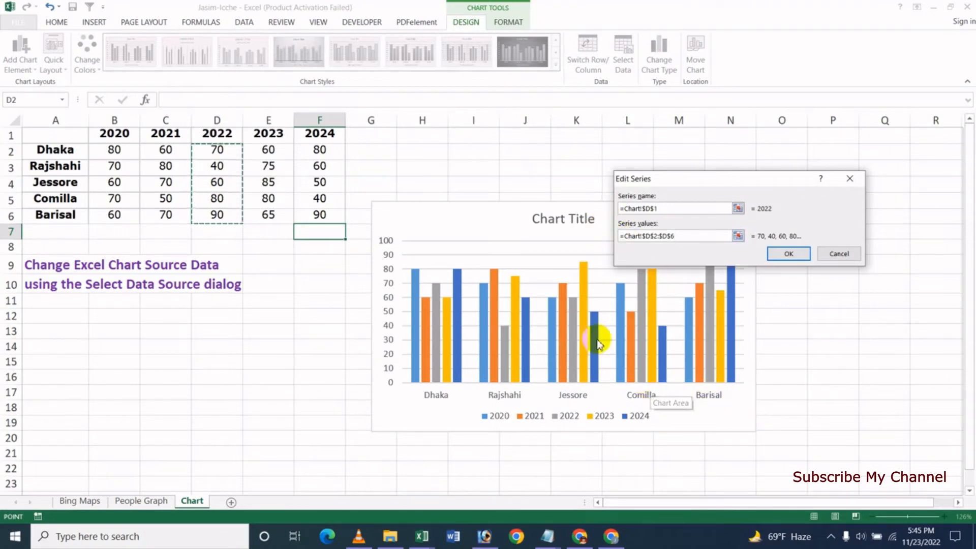
{"action": "left_click", "coordinate": [789, 255]}
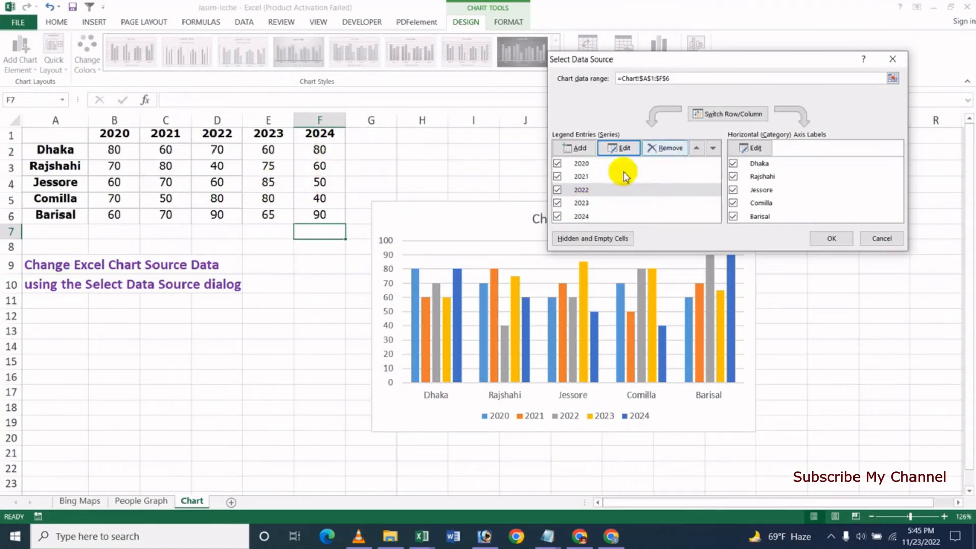
Remove the 2024 and 2023 series from the chart's legend entries
{"action": "left_click", "coordinate": [585, 218]}
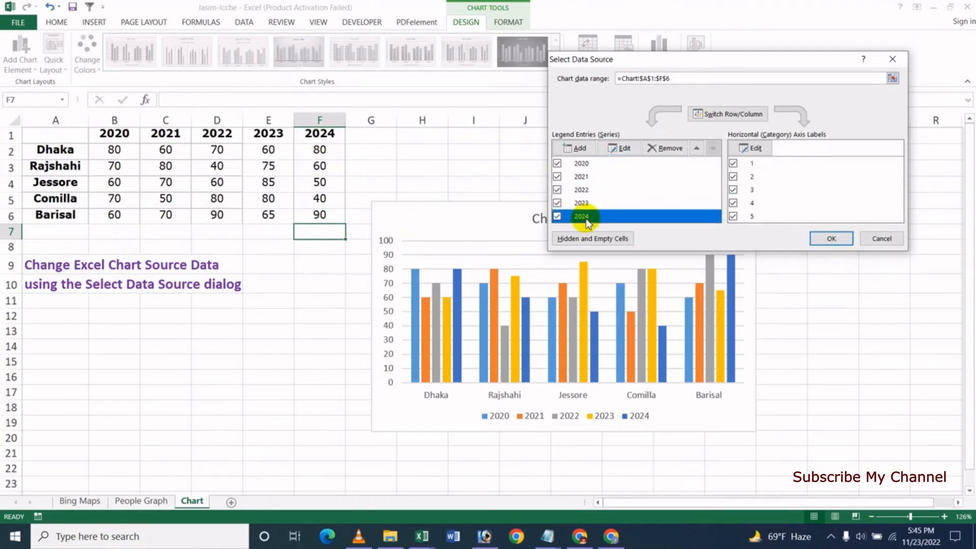
{"action": "left_click", "coordinate": [670, 149]}
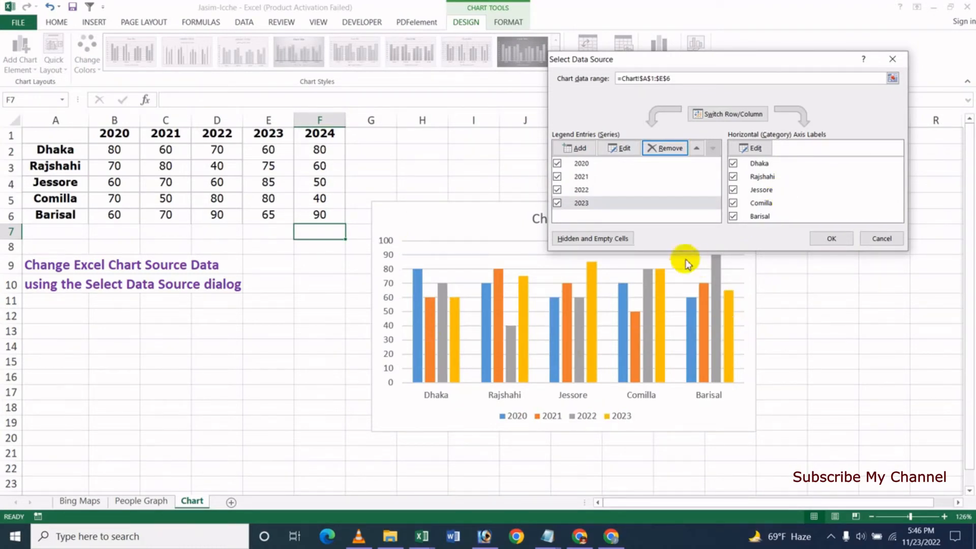
{"action": "left_click", "coordinate": [578, 202]}
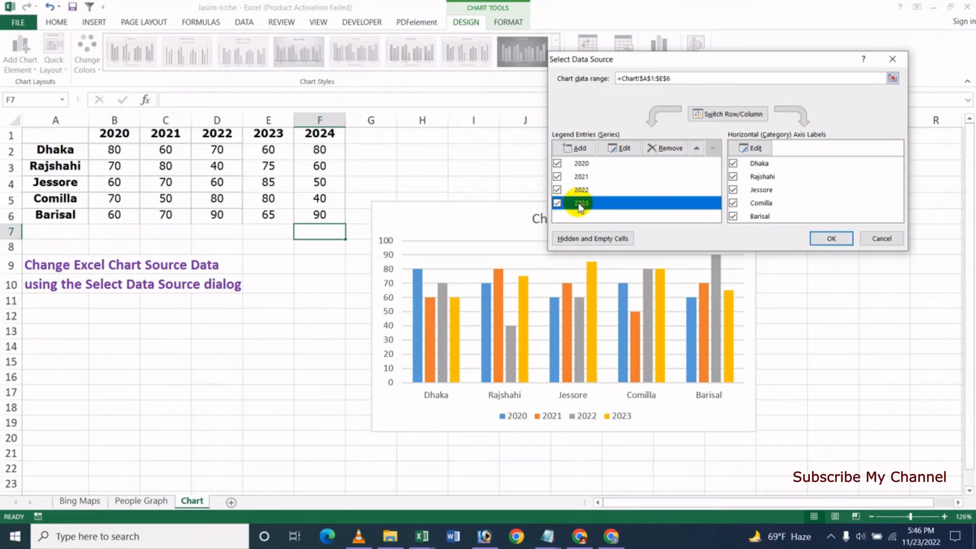
{"action": "left_click", "coordinate": [665, 148]}
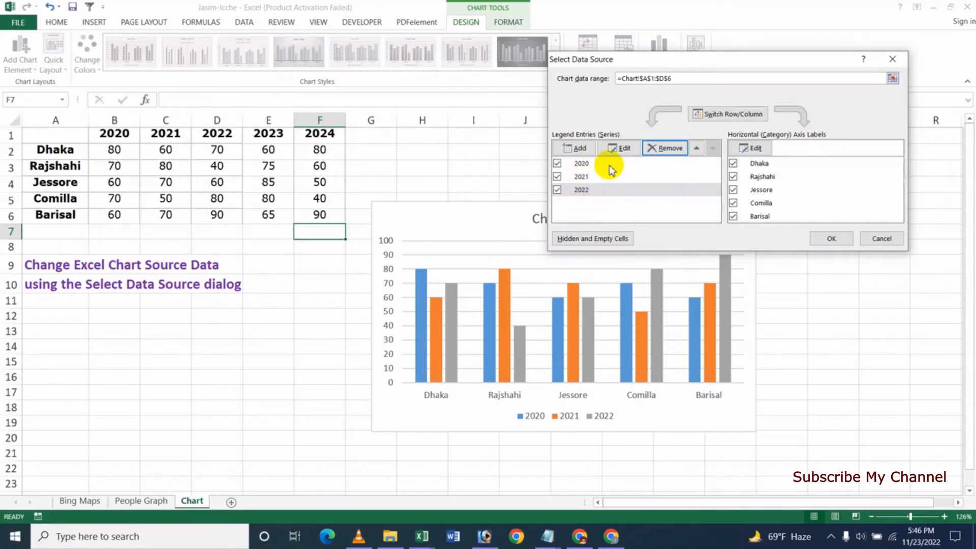
Reorder the legend series by moving 2021 above 2020 and 2020 below 2022
{"action": "left_click", "coordinate": [585, 176]}
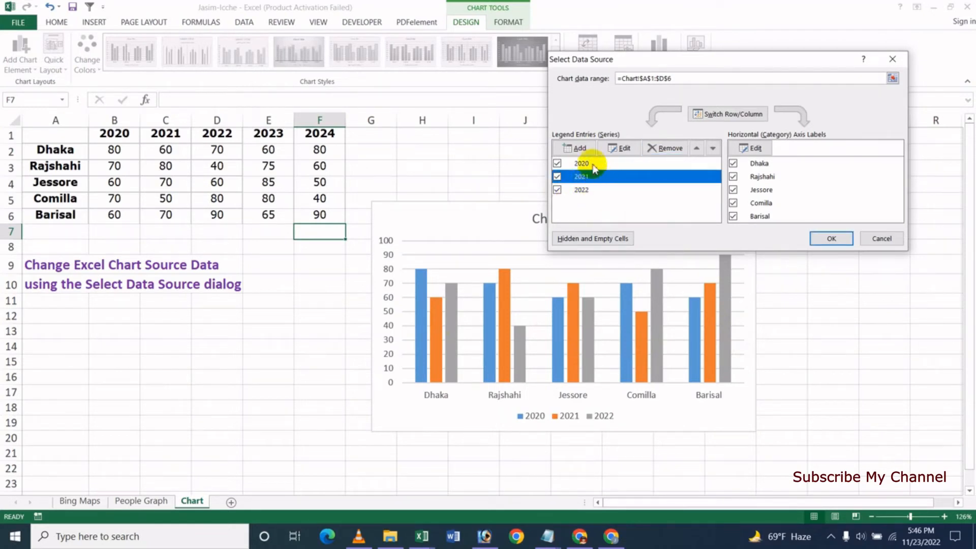
{"action": "left_click", "coordinate": [697, 149]}
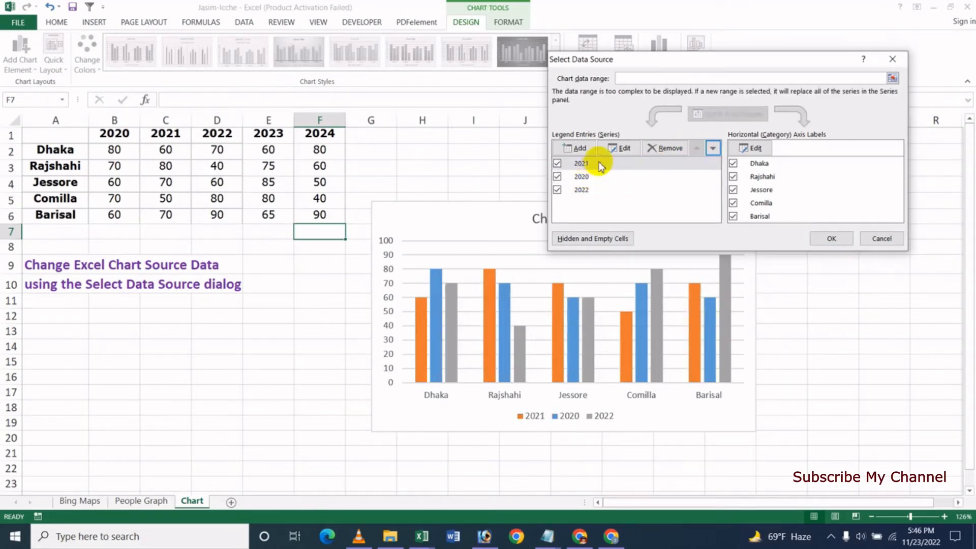
{"action": "left_click", "coordinate": [590, 178]}
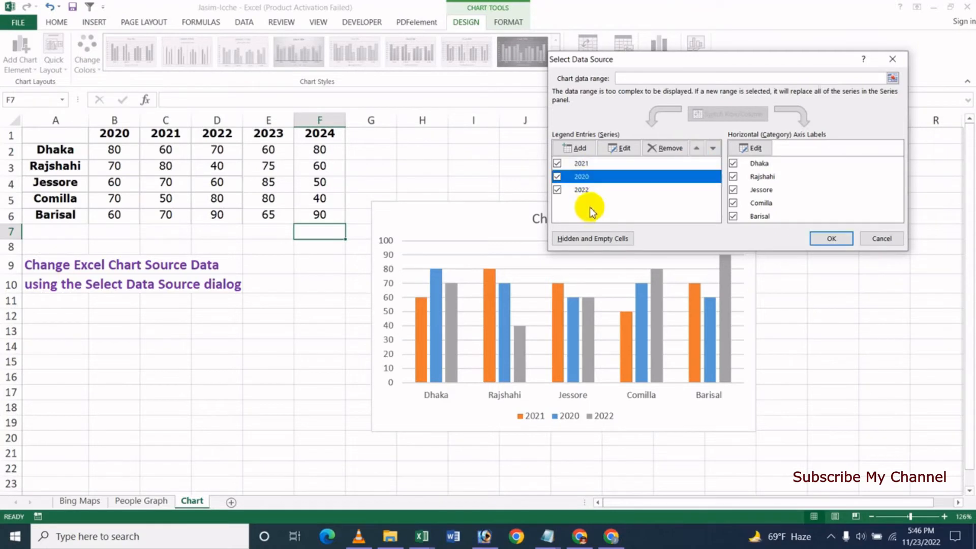
{"action": "left_click", "coordinate": [714, 149]}
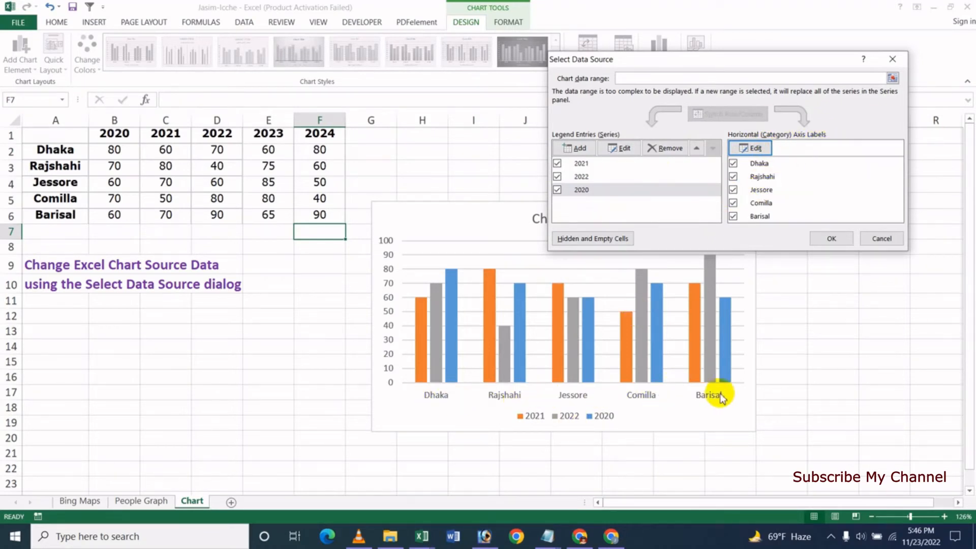
Examine the cell range used for the chart's horizontal axis labels and leave it as it is
{"action": "left_click", "coordinate": [756, 149]}
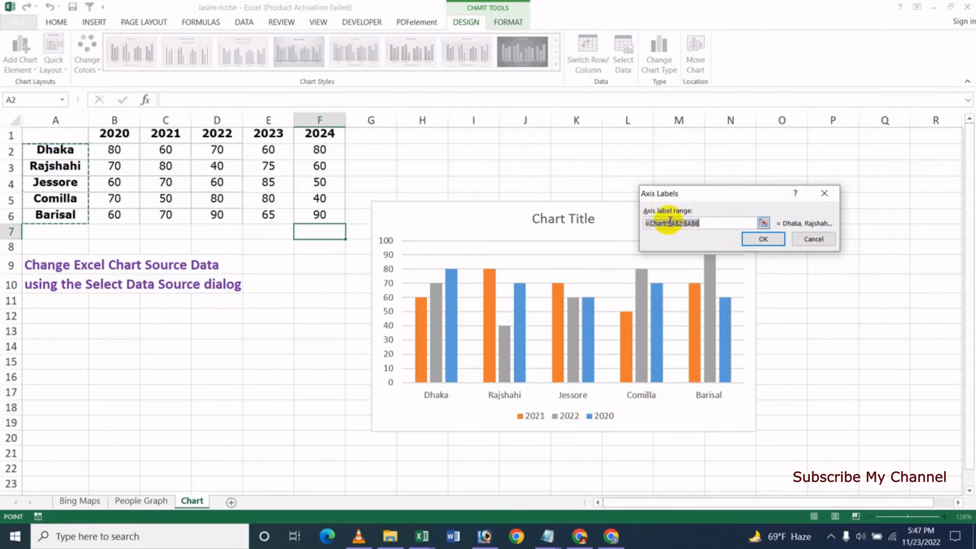
{"action": "left_click", "coordinate": [820, 240]}
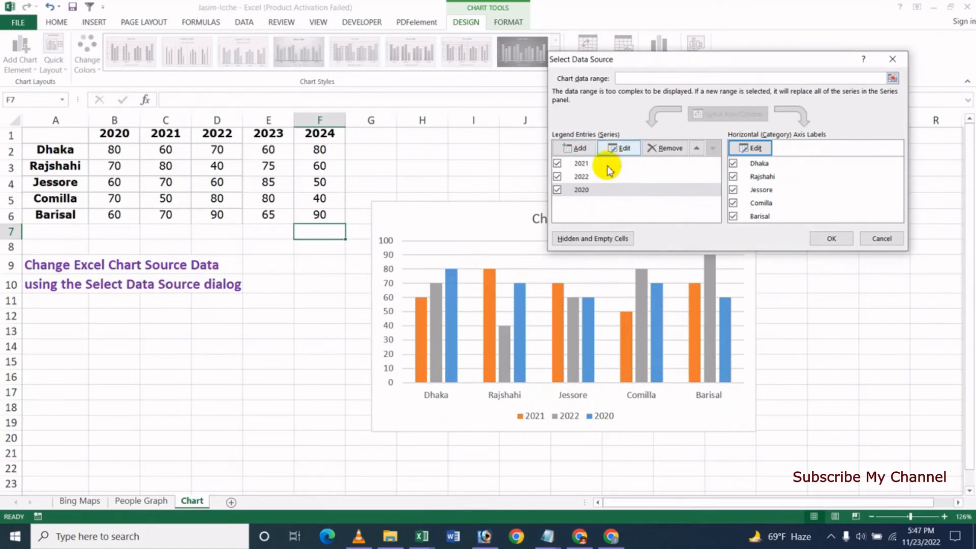
Hide the 2020 and 2021 series and the Comilla and Barisal categories in the chart's data source
{"action": "left_click", "coordinate": [557, 191]}
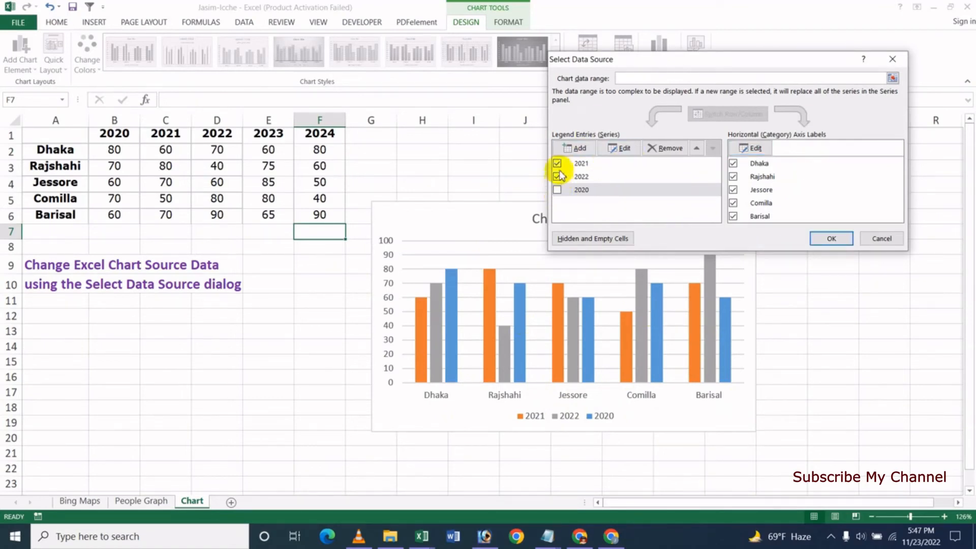
{"action": "left_click", "coordinate": [557, 163]}
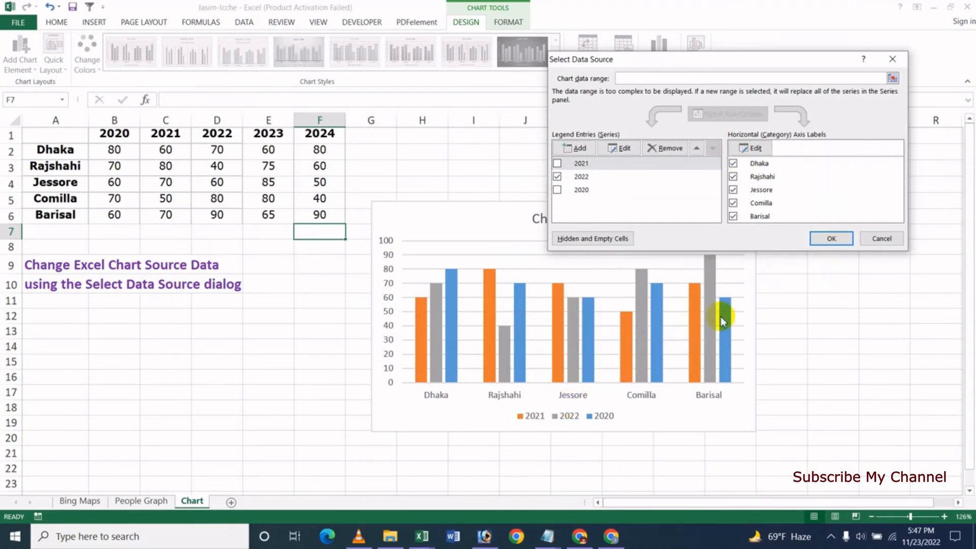
{"action": "left_click", "coordinate": [734, 204]}
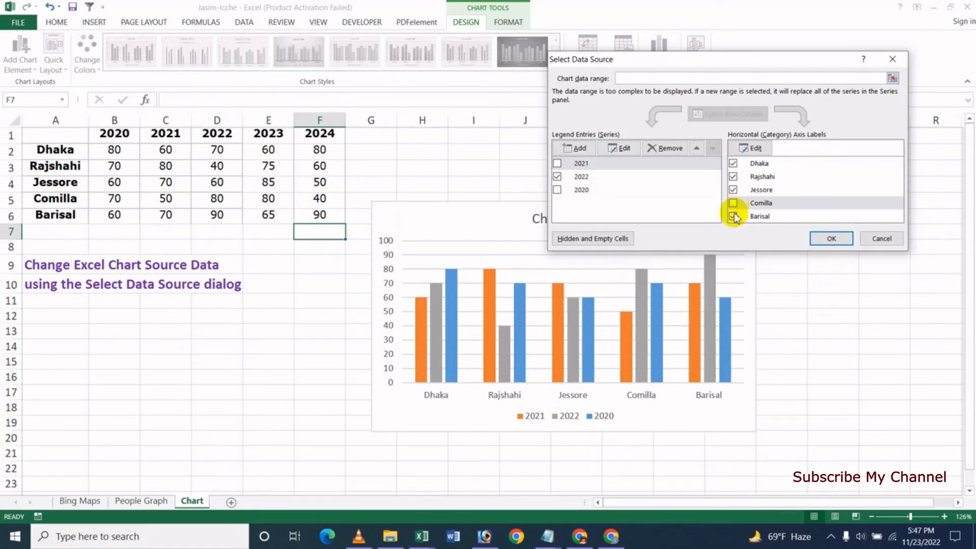
{"action": "left_click", "coordinate": [733, 216]}
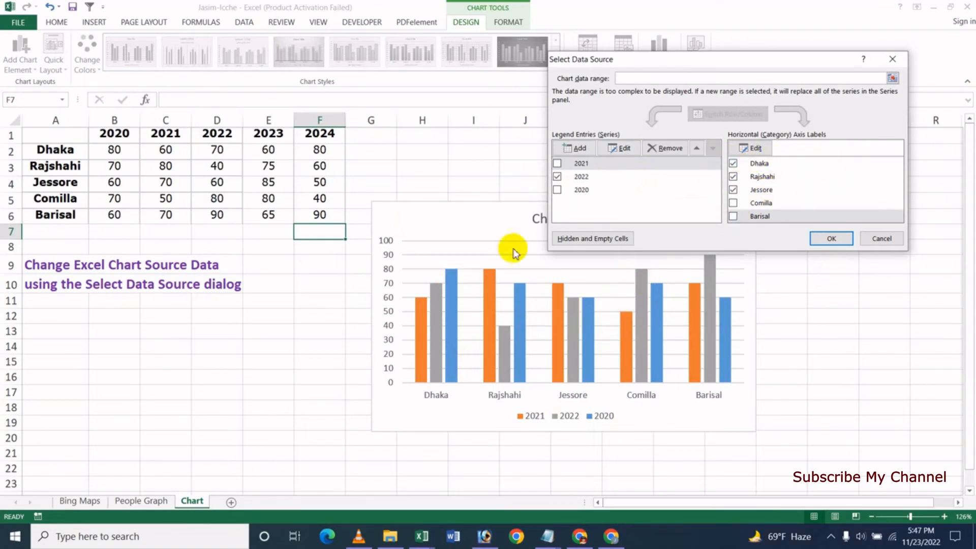
{"action": "left_click", "coordinate": [833, 238]}
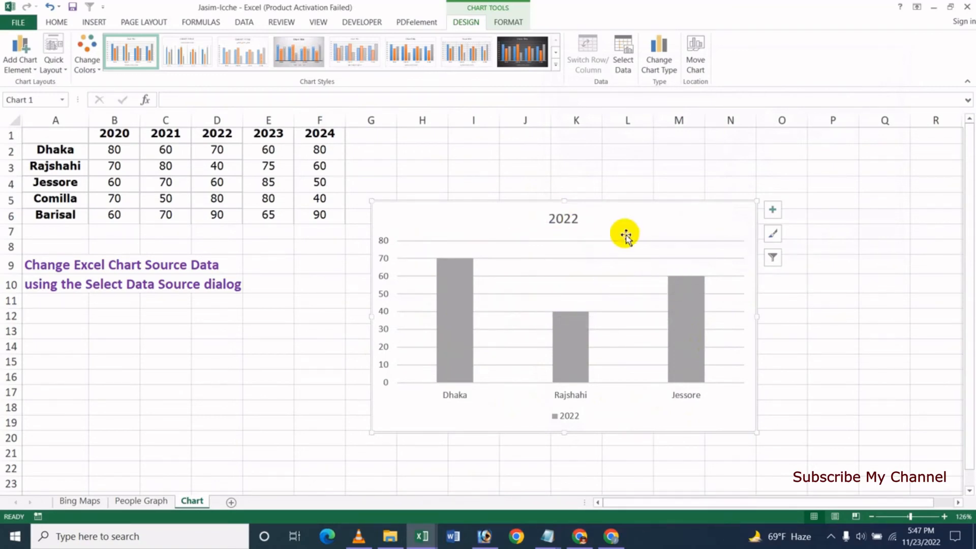
Show the 2020 and 2021 series and the Comilla and Barisal categories in the chart again
{"action": "left_click", "coordinate": [630, 68]}
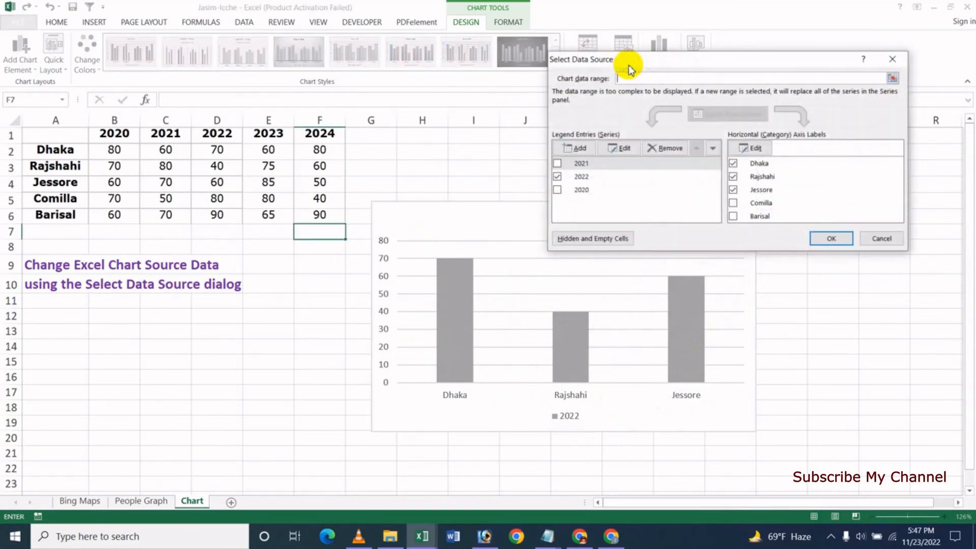
{"action": "left_click", "coordinate": [558, 190]}
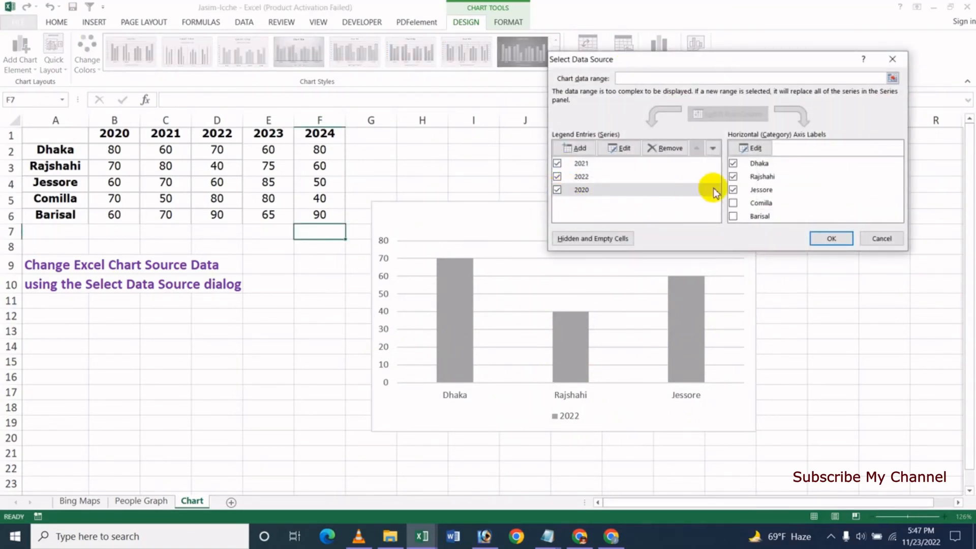
{"action": "left_click", "coordinate": [733, 204]}
{"action": "left_click", "coordinate": [733, 216]}
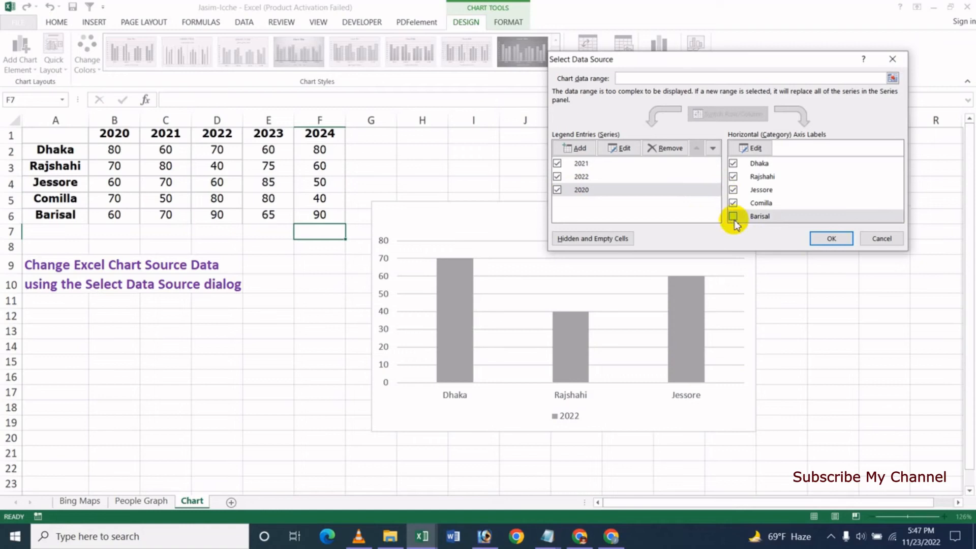
{"action": "left_click", "coordinate": [833, 238]}
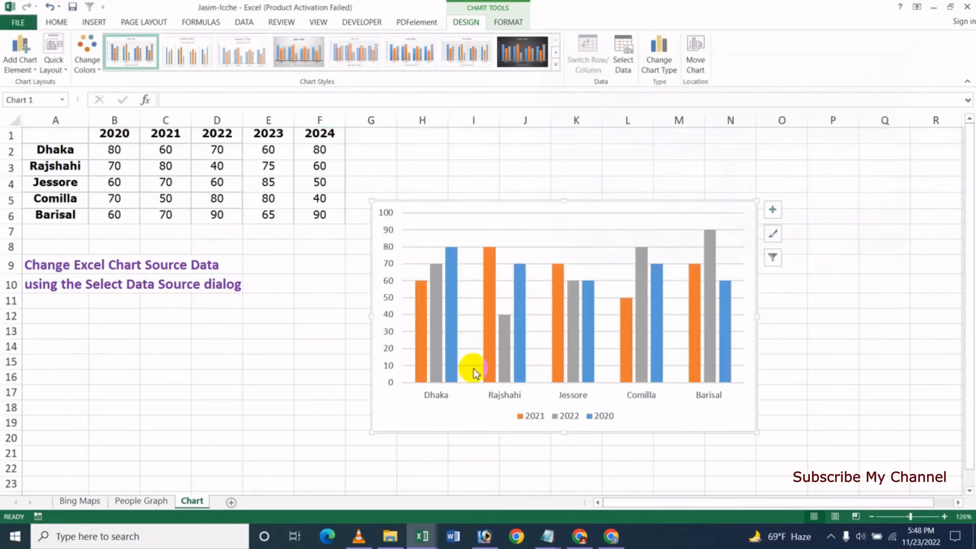
Examine the chart's hidden and empty cell settings, then leave the data source dialog without applying changes
{"action": "left_click", "coordinate": [625, 68]}
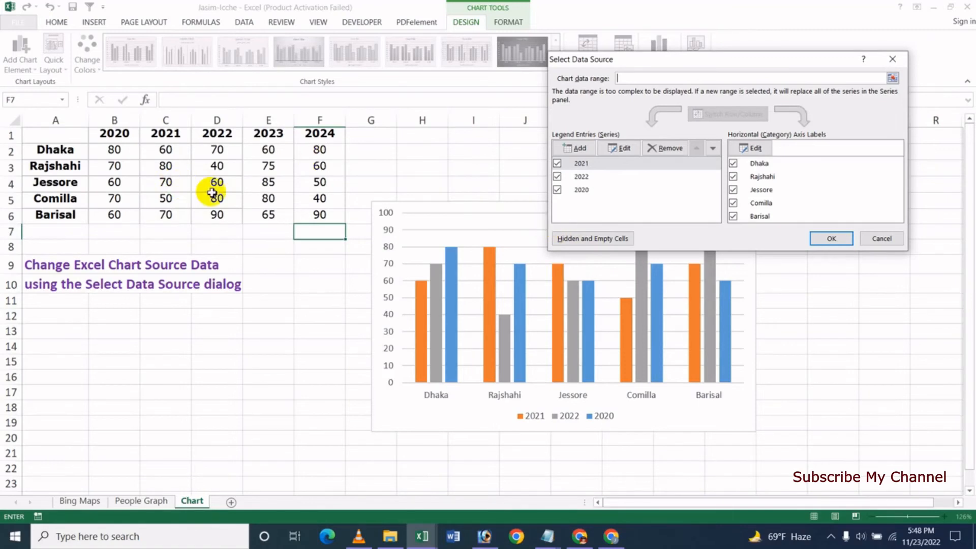
{"action": "left_click", "coordinate": [609, 244]}
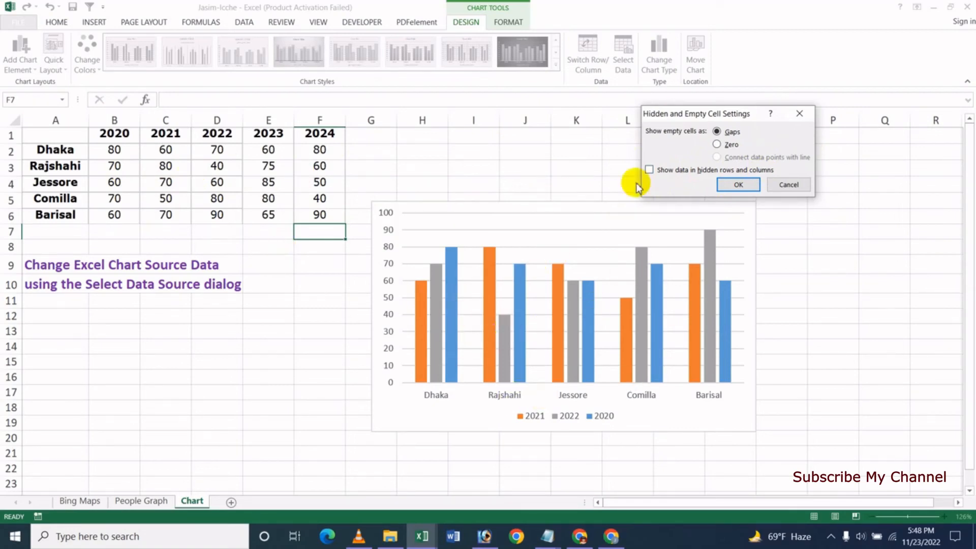
{"action": "left_click", "coordinate": [649, 171]}
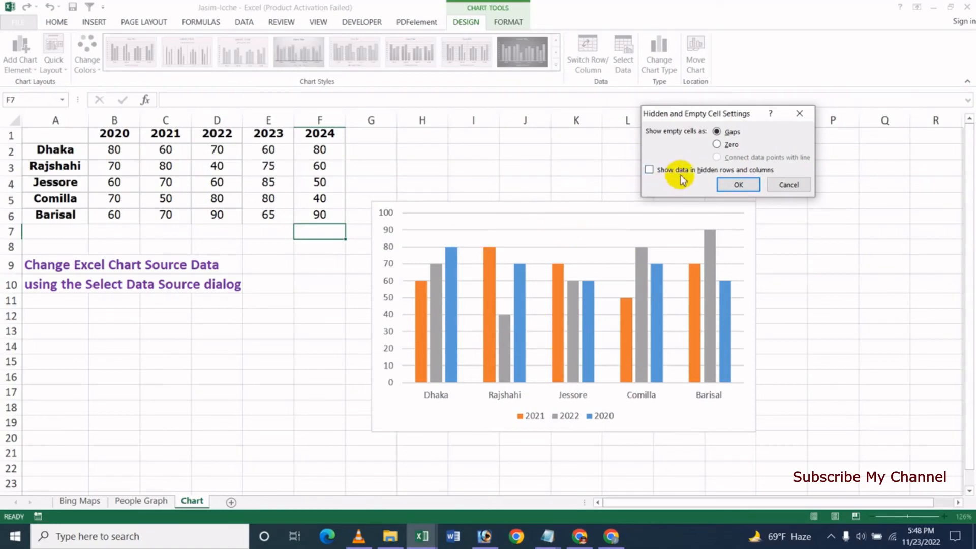
{"action": "left_click", "coordinate": [794, 186]}
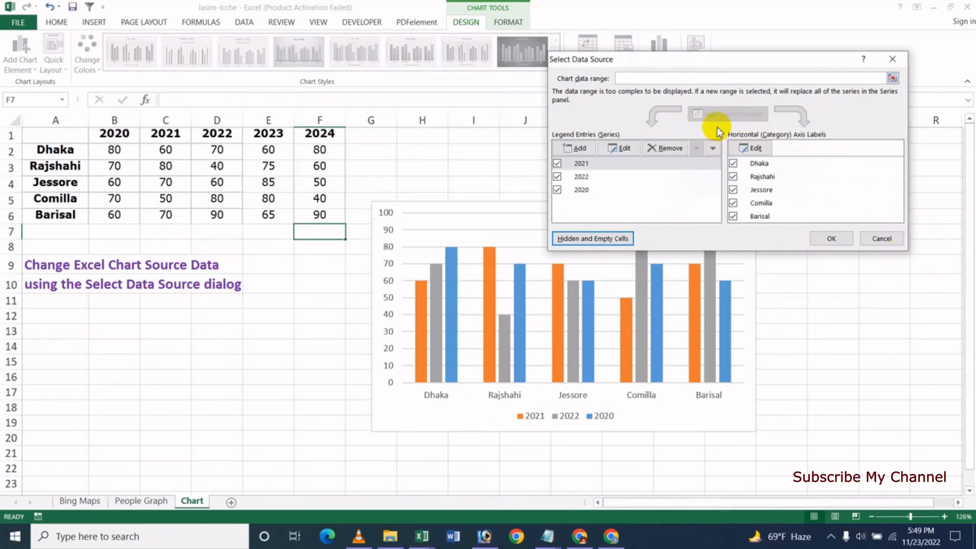
{"action": "left_click", "coordinate": [885, 239]}
Delete the existing column chart from the worksheet
{"action": "left_click", "coordinate": [595, 215]}
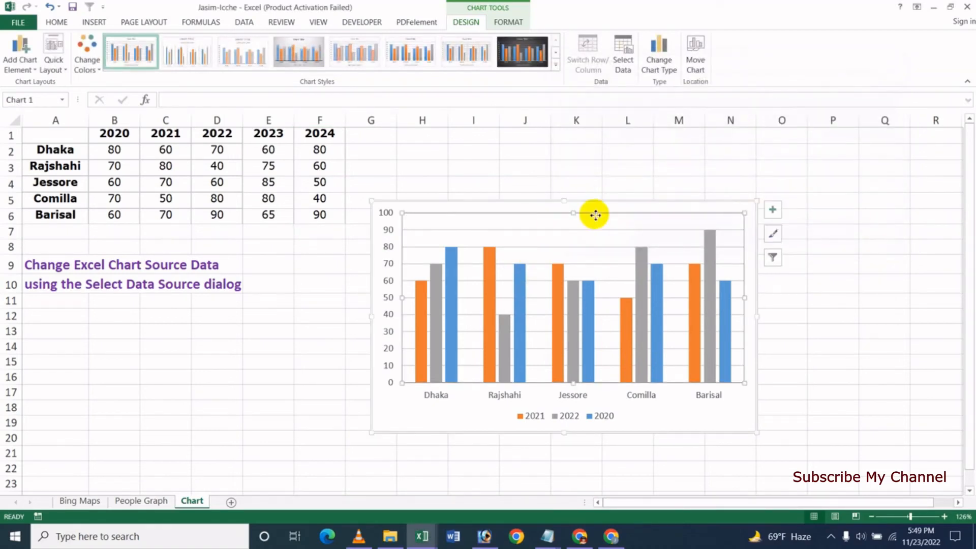
{"action": "key", "text": "Delete"}
{"action": "left_click", "coordinate": [534, 210]}
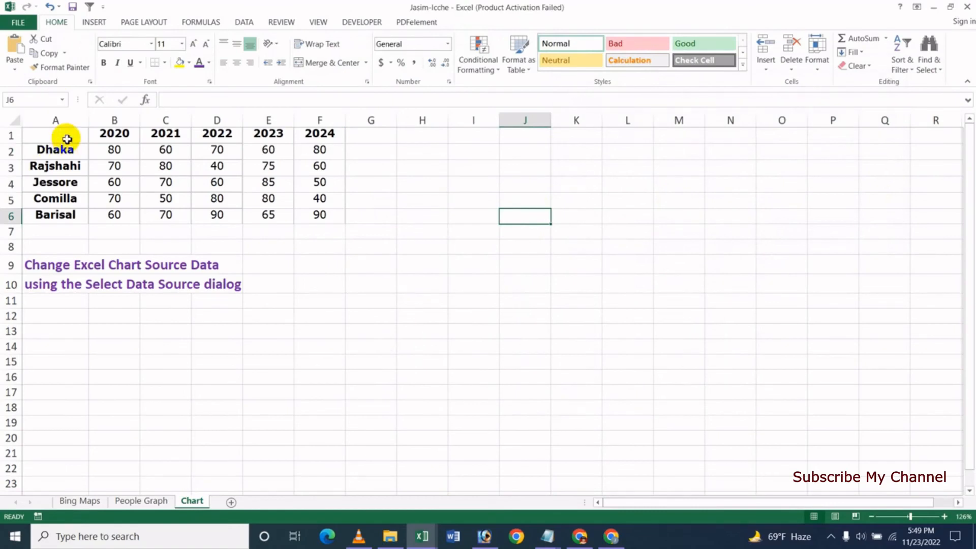
Insert a recommended clustered column chart from A1:F6 with cities as categories, and move it clear of the table
{"action": "left_click_drag", "start_coordinate": [66, 133], "coordinate": [329, 220]}
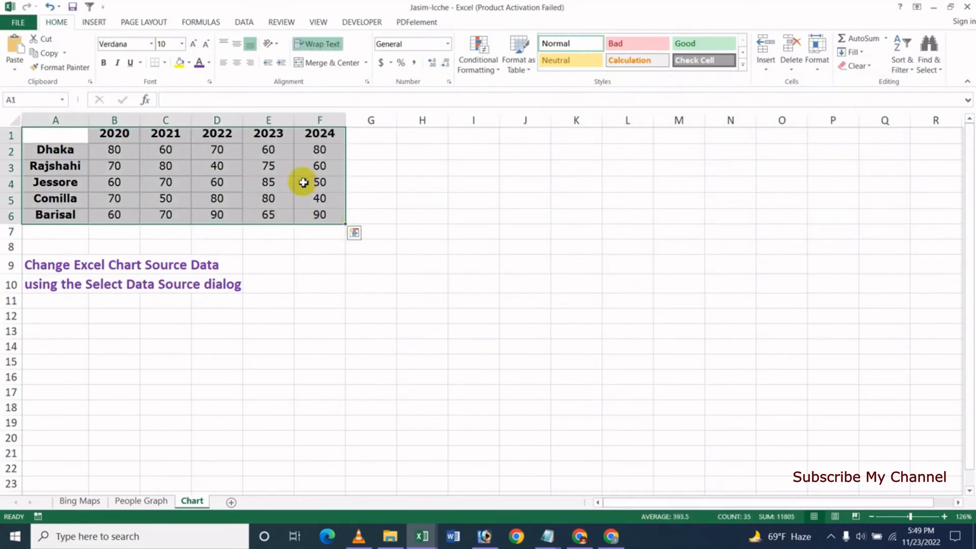
{"action": "left_click", "coordinate": [94, 22]}
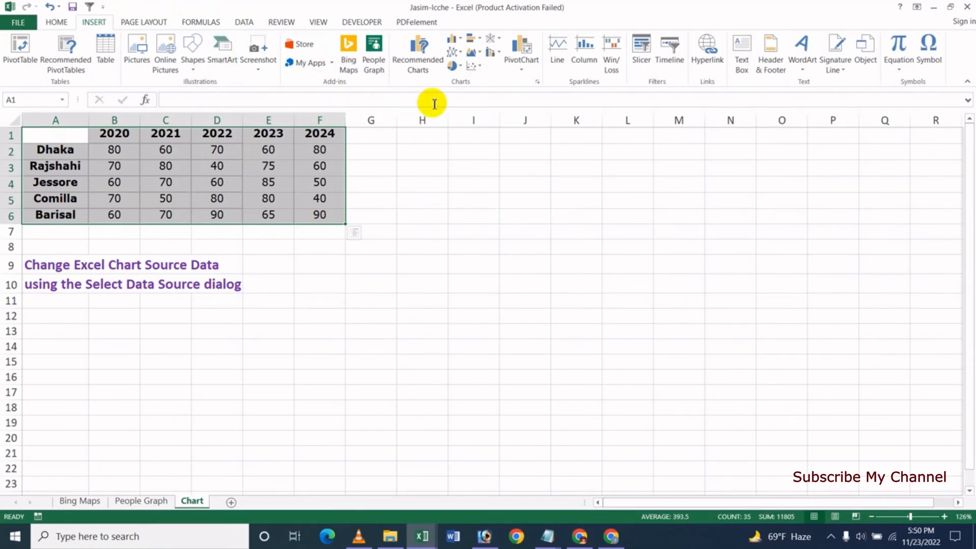
{"action": "left_click", "coordinate": [418, 55]}
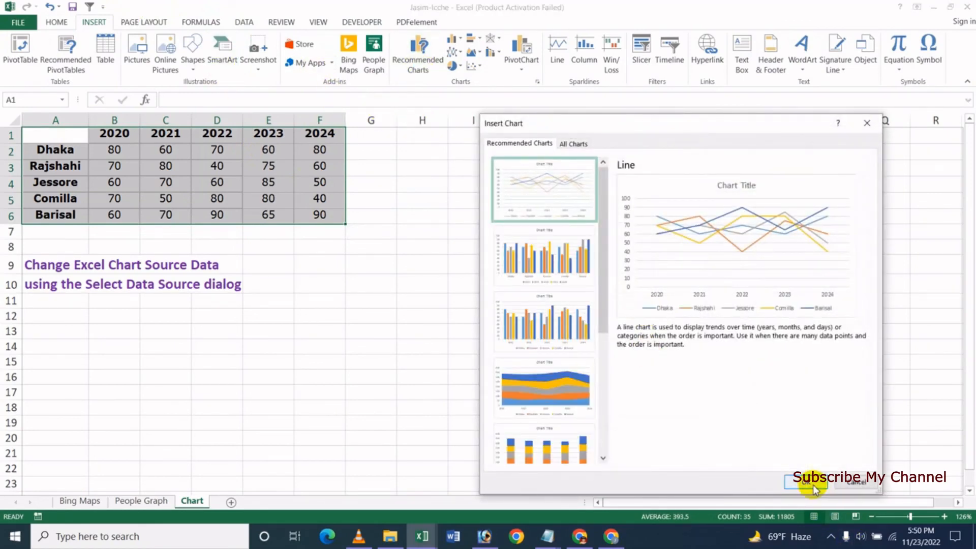
{"action": "left_click", "coordinate": [554, 258]}
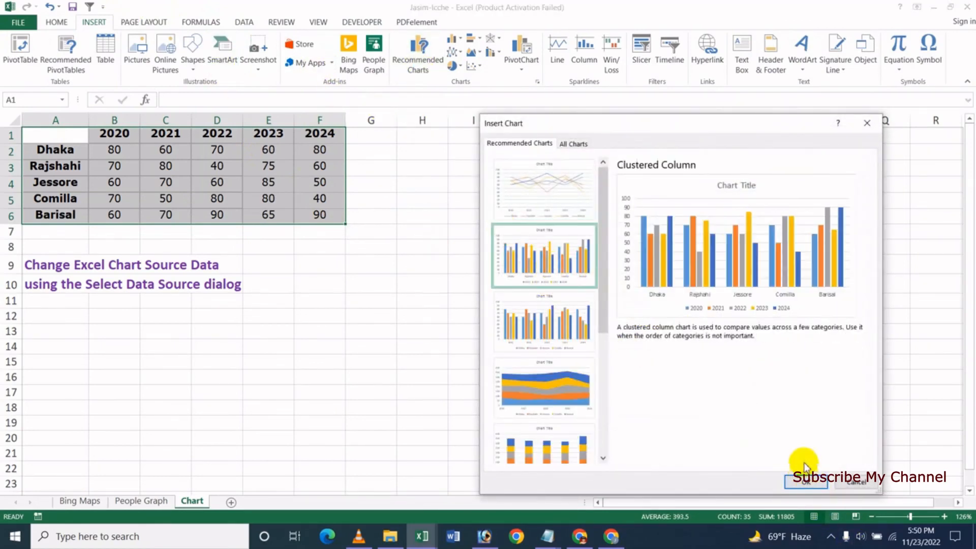
{"action": "left_click", "coordinate": [803, 480]}
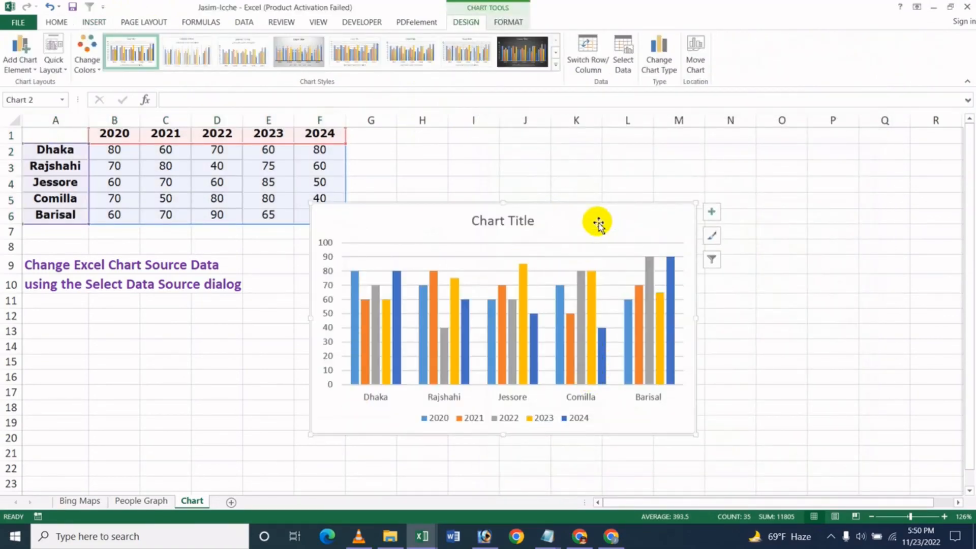
{"action": "left_click_drag", "start_coordinate": [595, 222], "coordinate": [665, 209]}
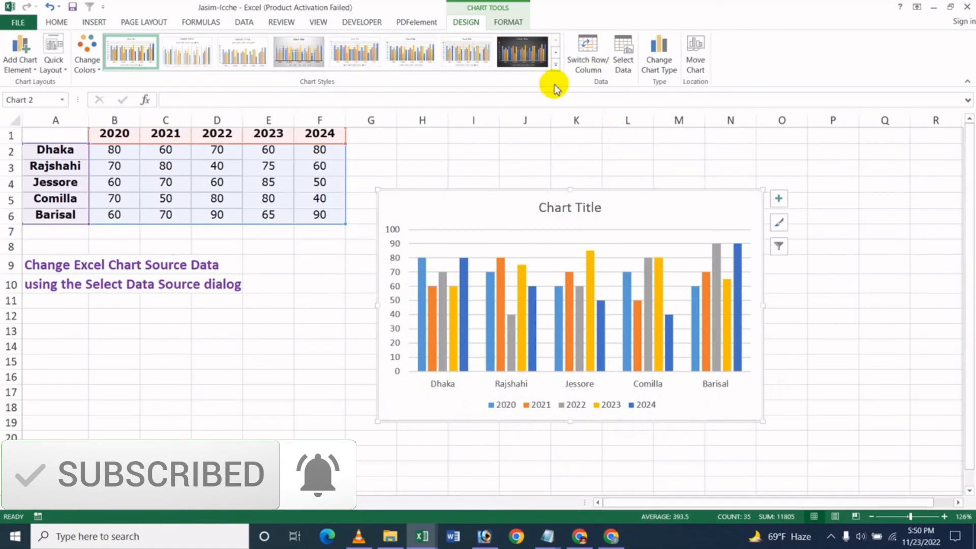
Swap the chart's rows and columns and swap them back, then repeat both swaps in the Select Data Source dialog
{"action": "left_click", "coordinate": [591, 60]}
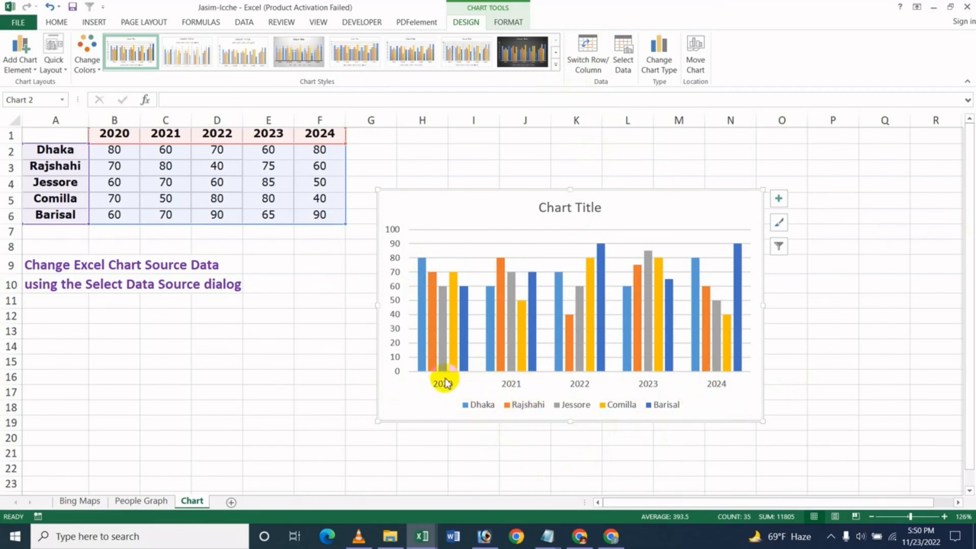
{"action": "left_click", "coordinate": [598, 70]}
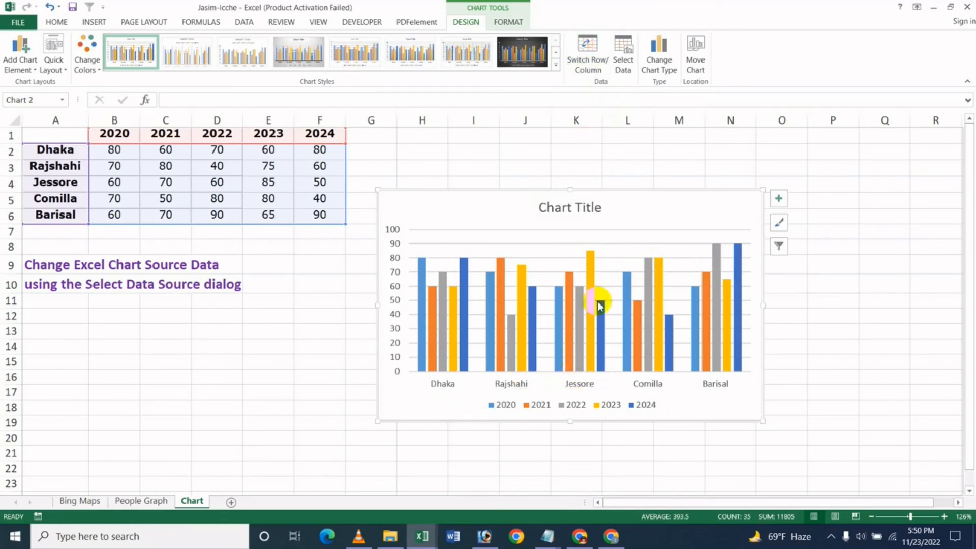
{"action": "left_click", "coordinate": [623, 56]}
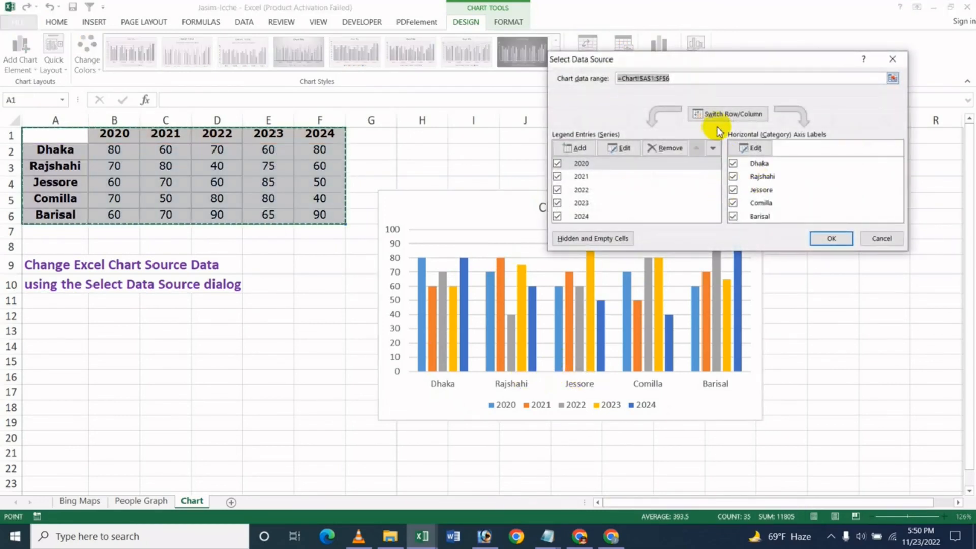
{"action": "left_click", "coordinate": [767, 116]}
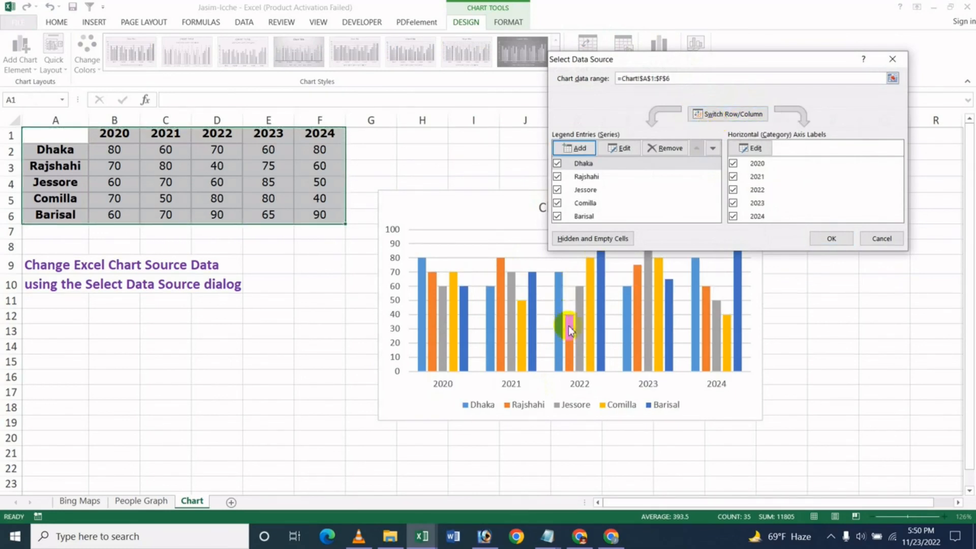
{"action": "left_click", "coordinate": [736, 114]}
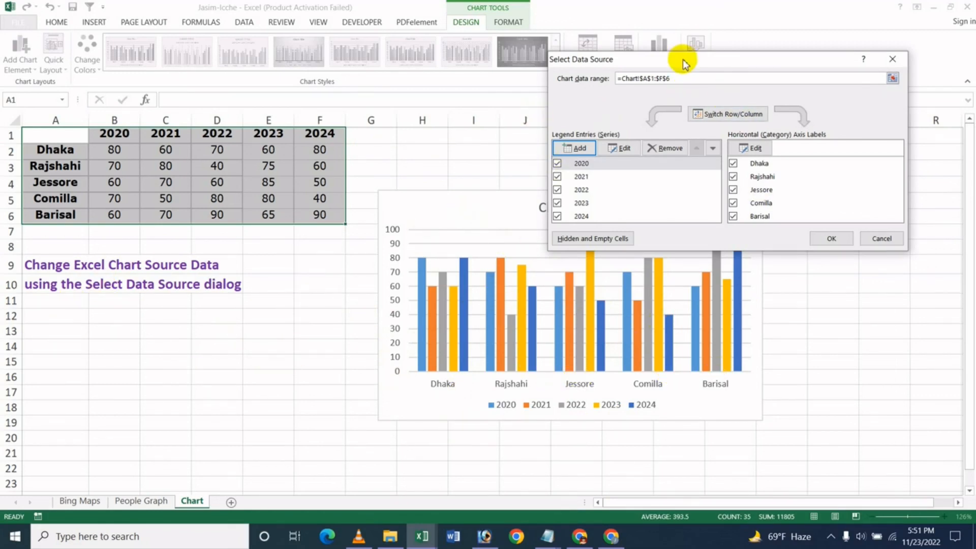
{"action": "left_click_drag", "start_coordinate": [689, 64], "coordinate": [630, 167]}
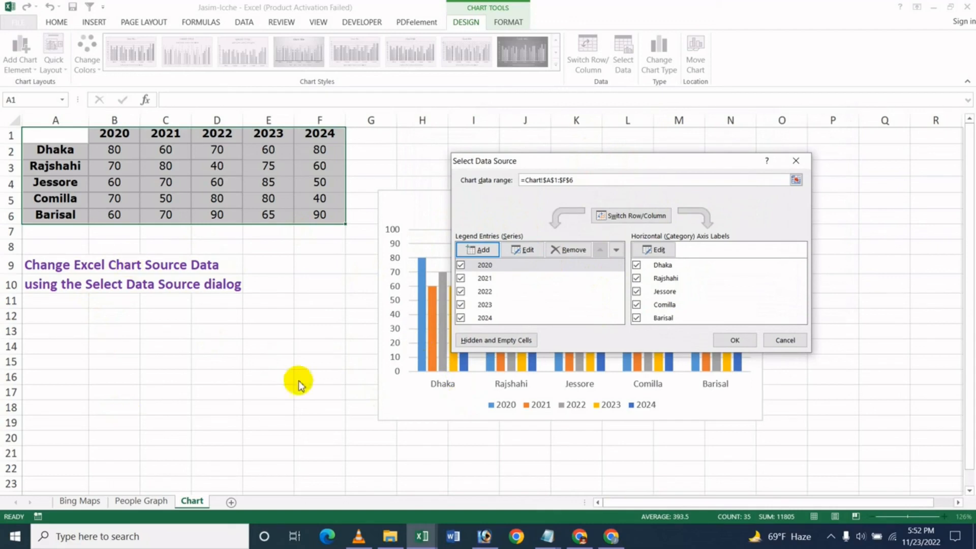
{"action": "left_click_drag", "start_coordinate": [577, 168], "coordinate": [550, 183]}
{"action": "left_click", "coordinate": [759, 356]}
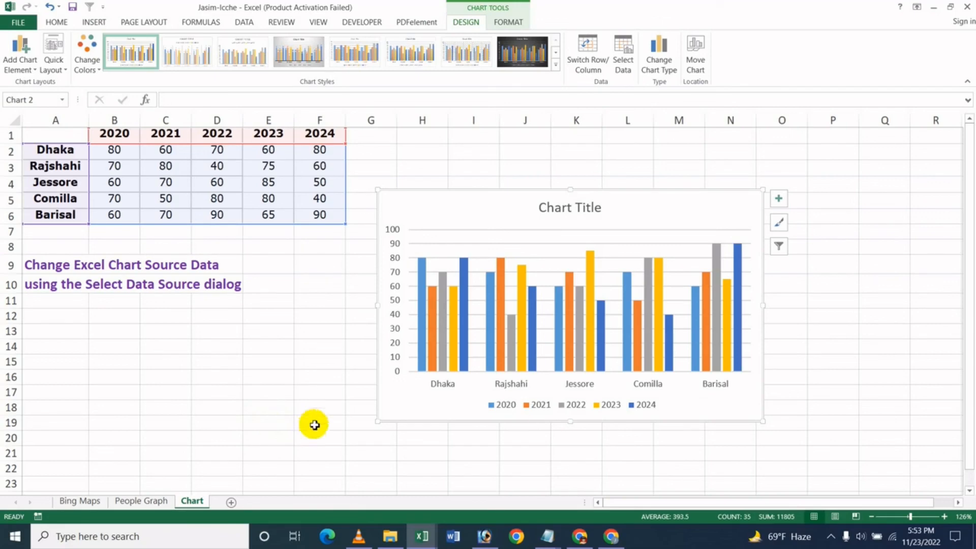
Switch to the browser window with the JK Update Technology YouTube channel
{"action": "left_click", "coordinate": [611, 536]}
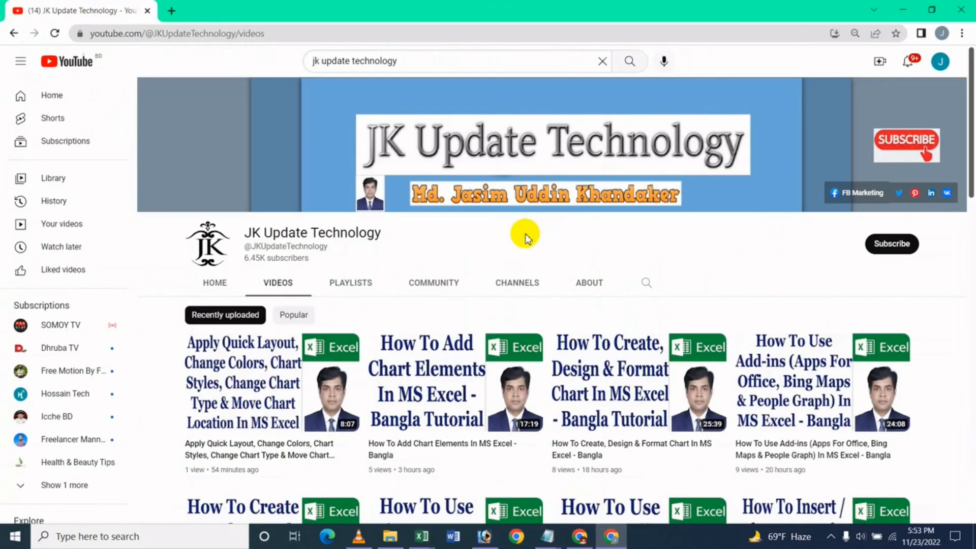